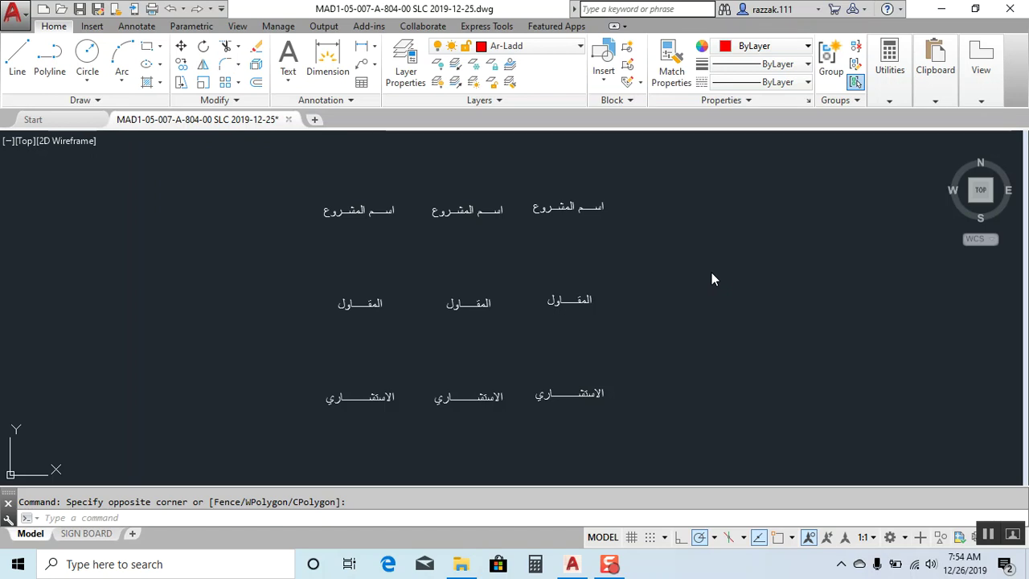
# Open pdf 1 from the desktop in Edge, zoom to inspect its disjointed Arabic letters, and close it.
pyautogui.click(941, 8)
pyautogui.doubleClick(479, 40)
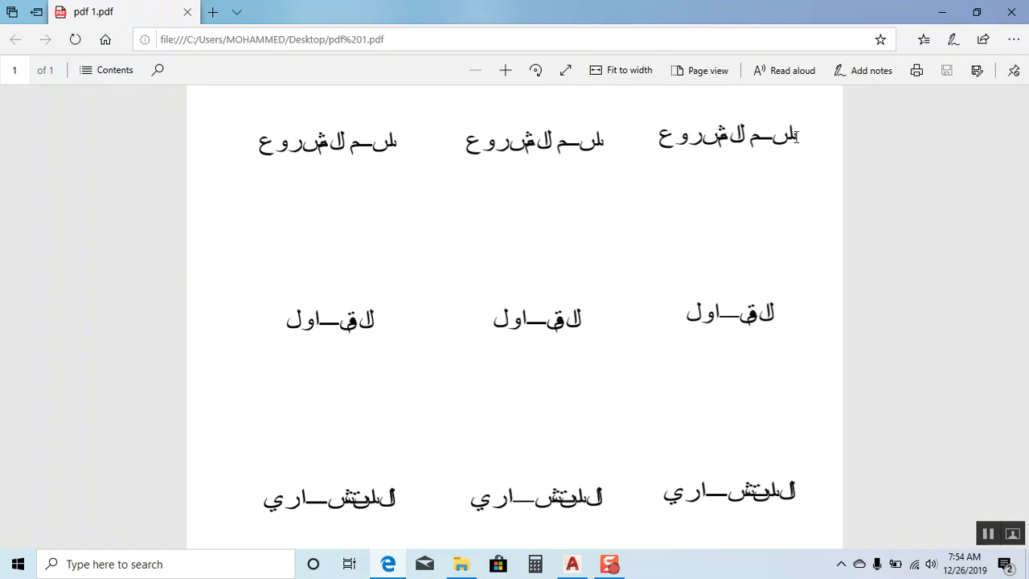
pyautogui.keyDown('ctrl'); pyautogui.scroll(3, 519, 285); pyautogui.keyUp('ctrl')
pyautogui.scroll(-3, 537, 381)
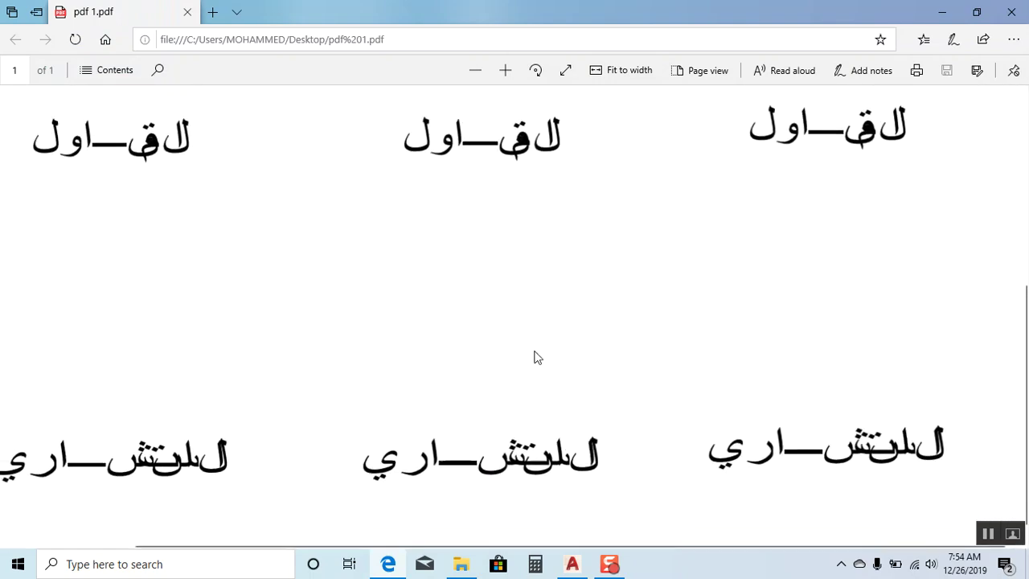
pyautogui.keyDown('ctrl'); pyautogui.scroll(-3, 536, 358); pyautogui.keyUp('ctrl')
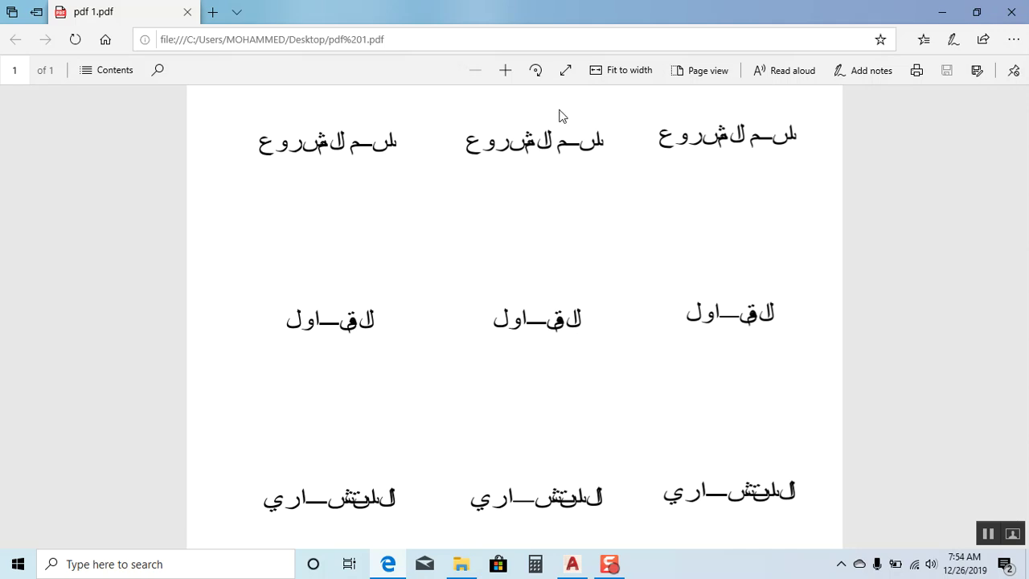
pyautogui.keyDown('ctrl'); pyautogui.scroll(3, 530, 114); pyautogui.keyUp('ctrl')
pyautogui.keyDown('ctrl'); pyautogui.scroll(-2, 543, 252); pyautogui.keyUp('ctrl')
pyautogui.keyDown('ctrl'); pyautogui.scroll(-2, 543, 251); pyautogui.keyUp('ctrl')
pyautogui.click(1026, 7)
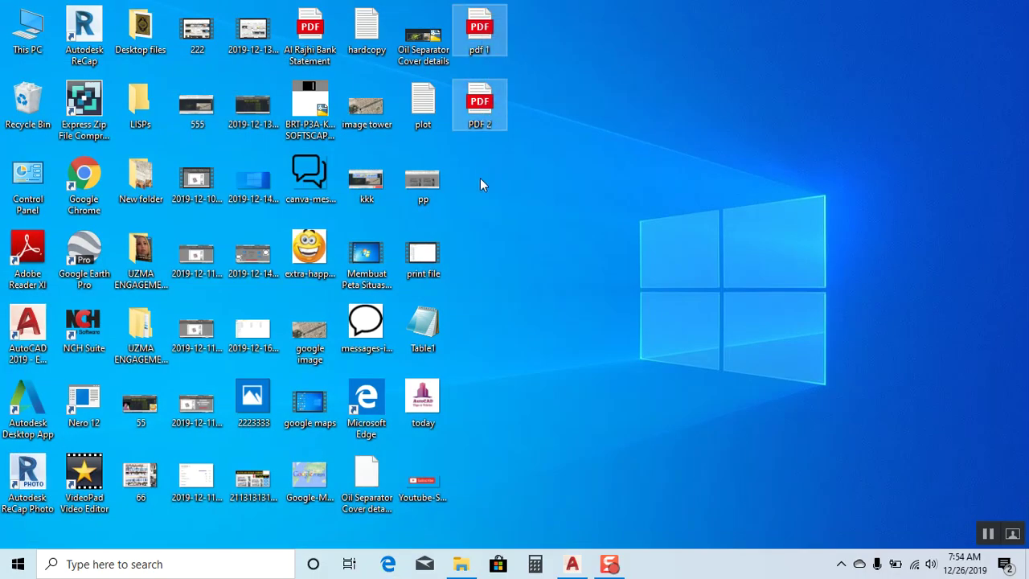
# Delete the pdf 1 and PDF 2 files from the desktop and return to the AutoCAD drawing.
pyautogui.press('Delete')
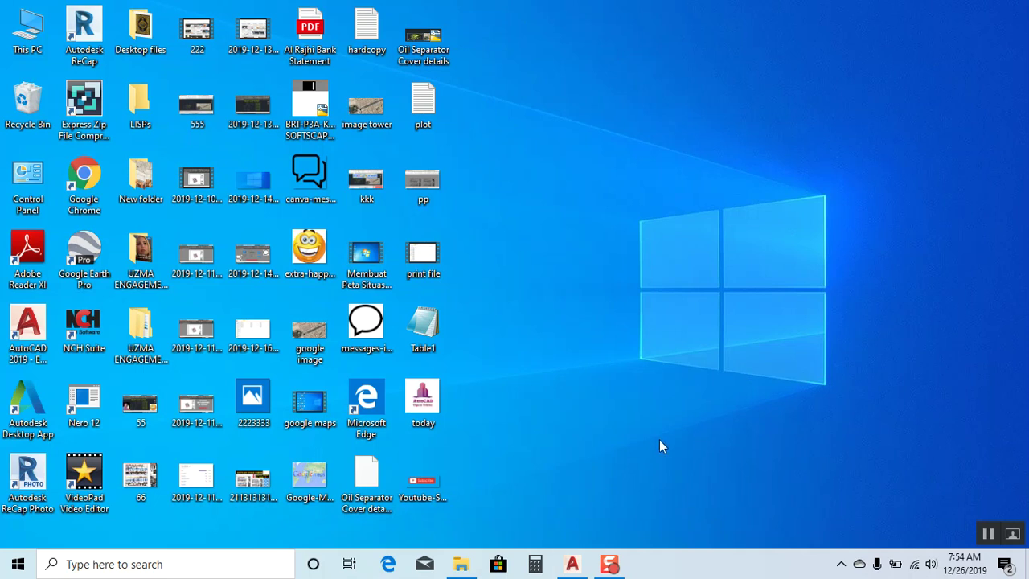
pyautogui.click(572, 564)
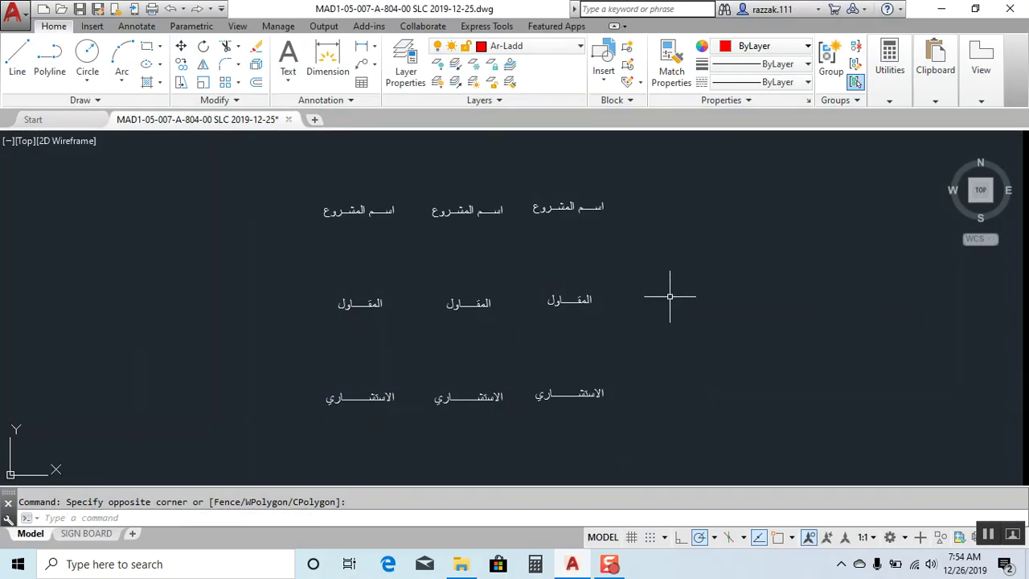
# Start a plot, dismiss the plotter warning, select DWG To PDF.pc3 and open its Properties.
pyautogui.click(150, 10)
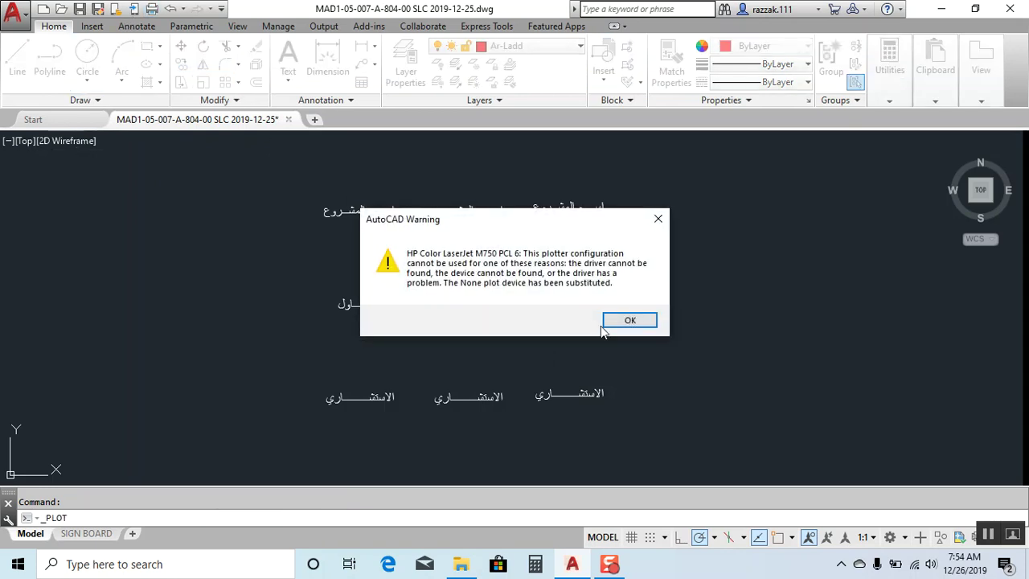
pyautogui.click(629, 320)
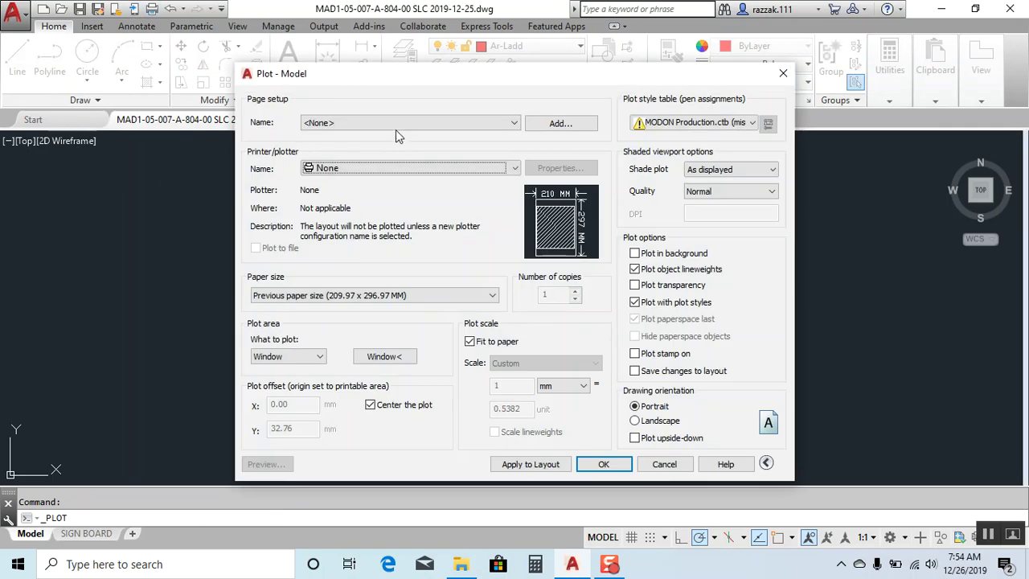
pyautogui.click(402, 168)
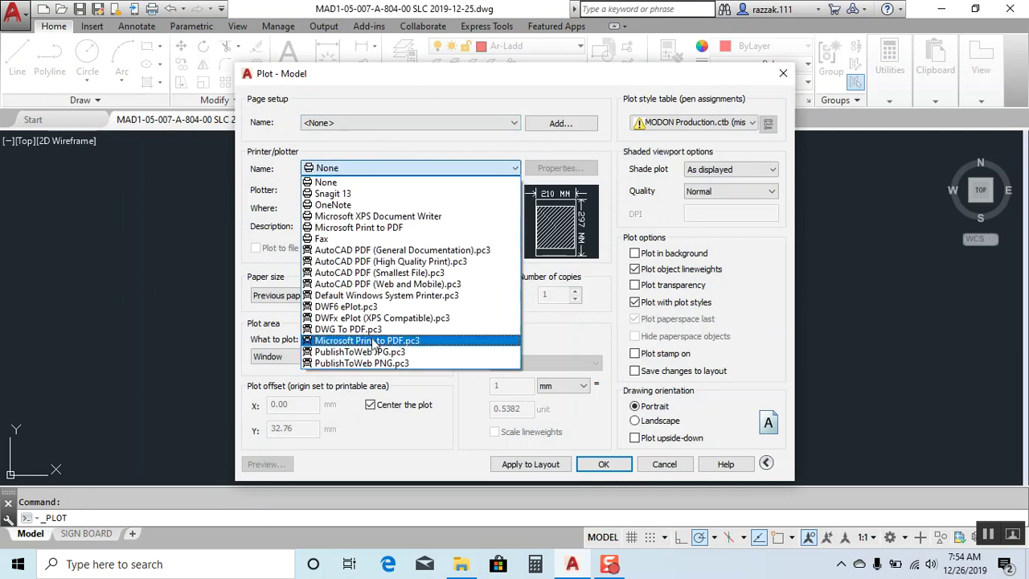
pyautogui.click(362, 329)
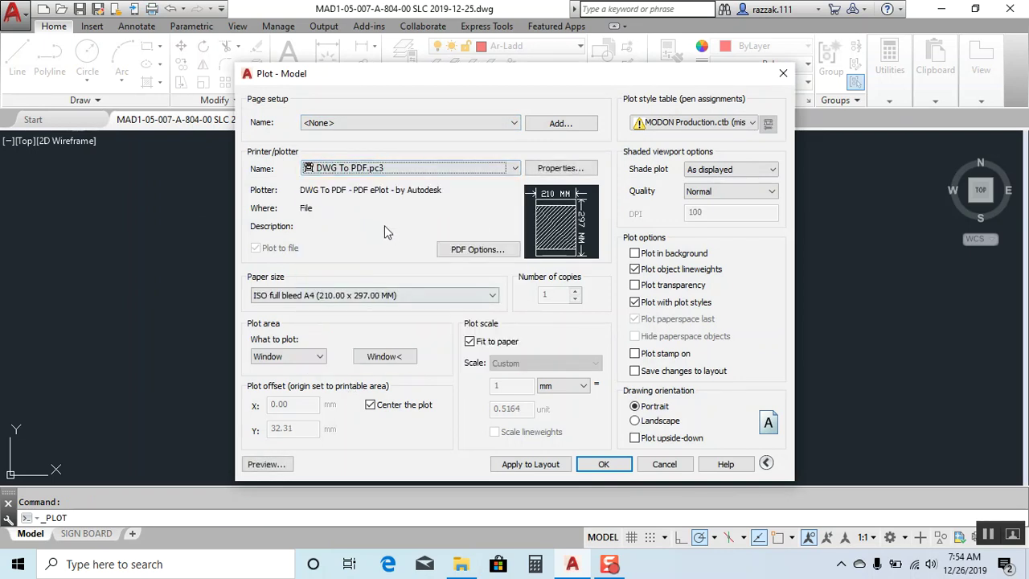
pyautogui.click(556, 170)
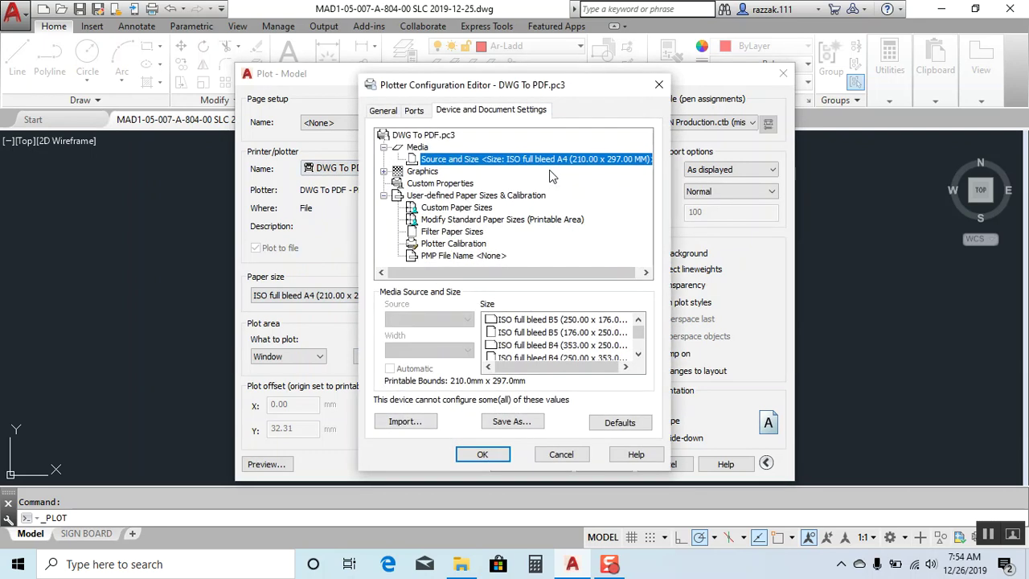
# Expand Graphics in the DWG To PDF.pc3 editor to view Vector Graphics and Merge Control, then accept it.
pyautogui.click(385, 172)
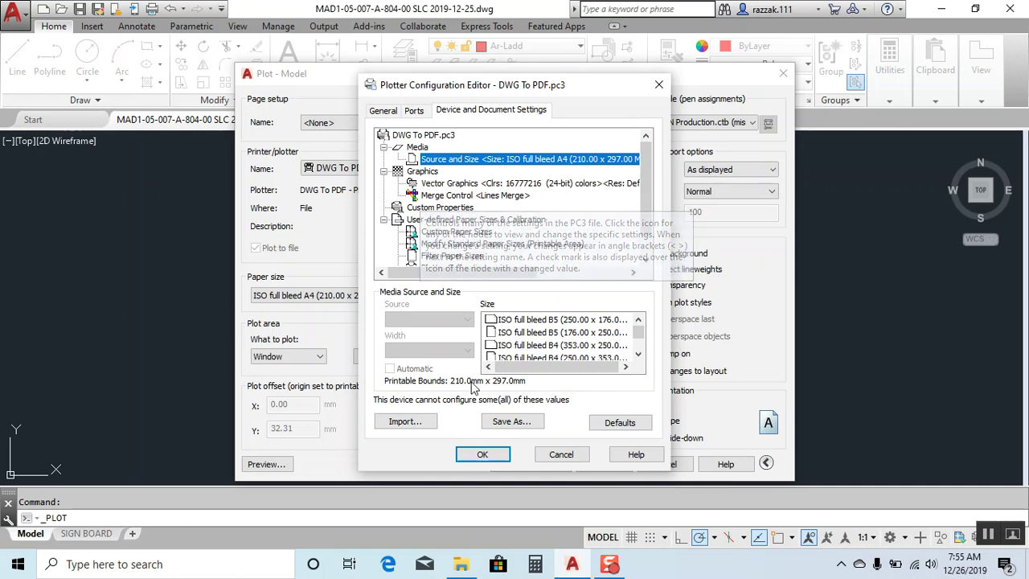
pyautogui.click(483, 455)
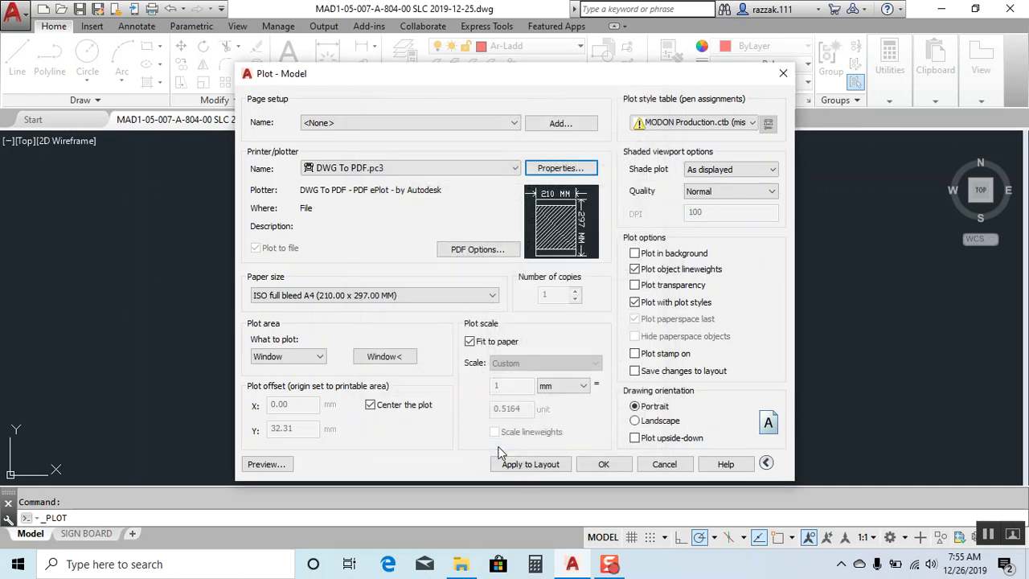
# Set the plot area to a Window enclosing all nine Arabic labels.
pyautogui.click(384, 356)
pyautogui.click(307, 195)
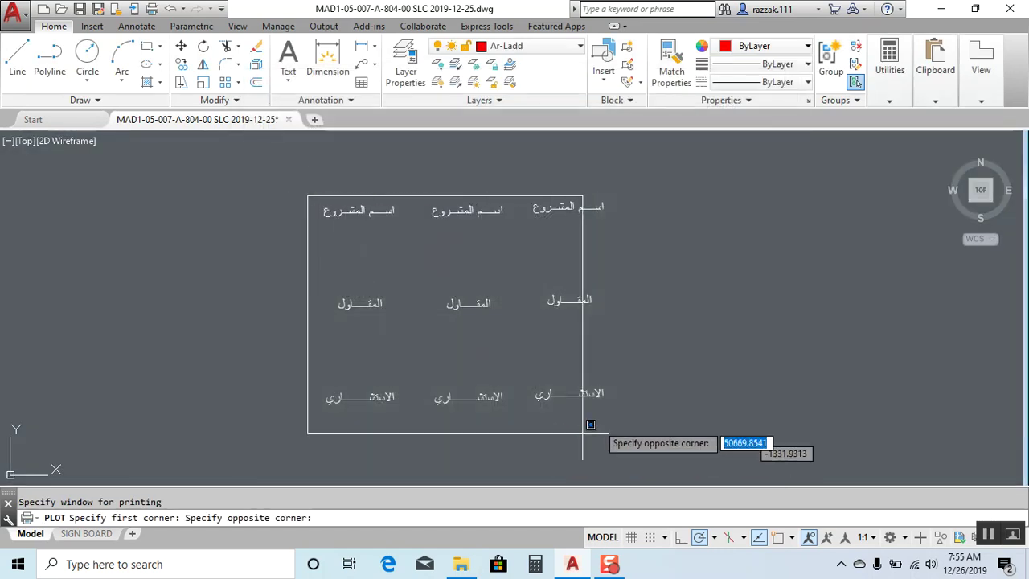
pyautogui.click(621, 417)
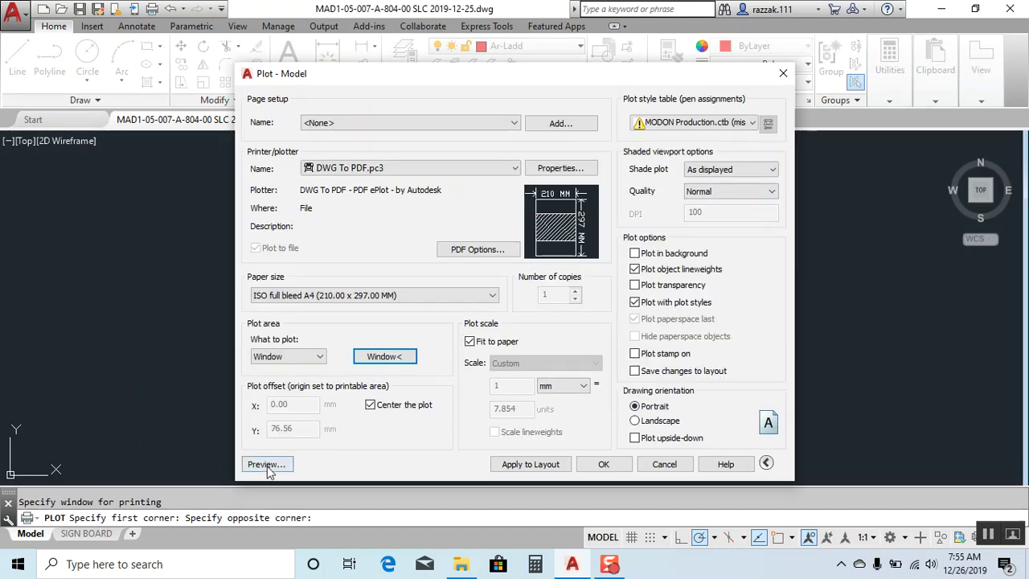
pyautogui.click(602, 465)
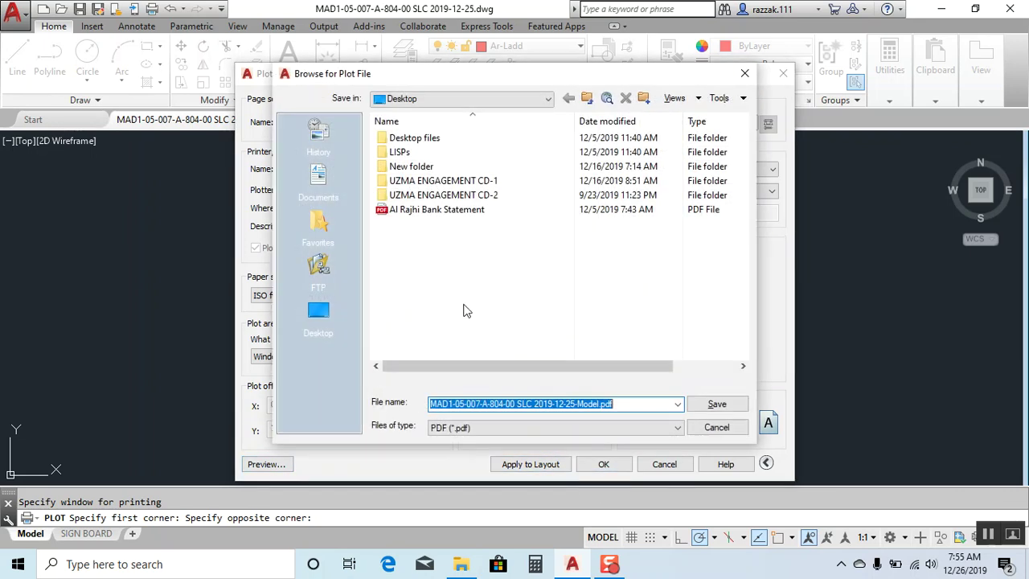
pyautogui.click(744, 73)
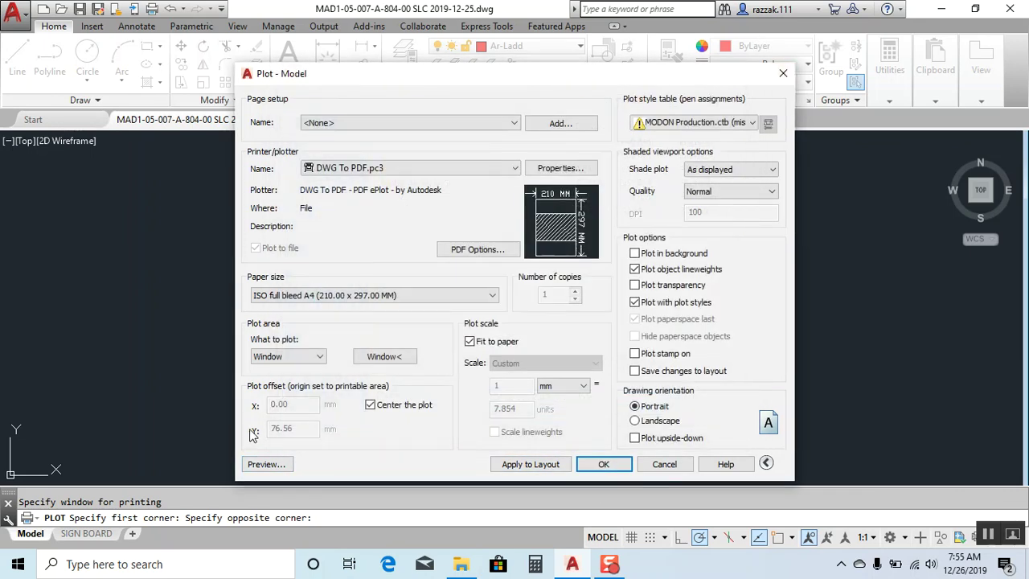
# Preview the portrait sheet, zooming in and out, and exit the preview.
pyautogui.click(269, 469)
pyautogui.scroll(3, 519, 225)
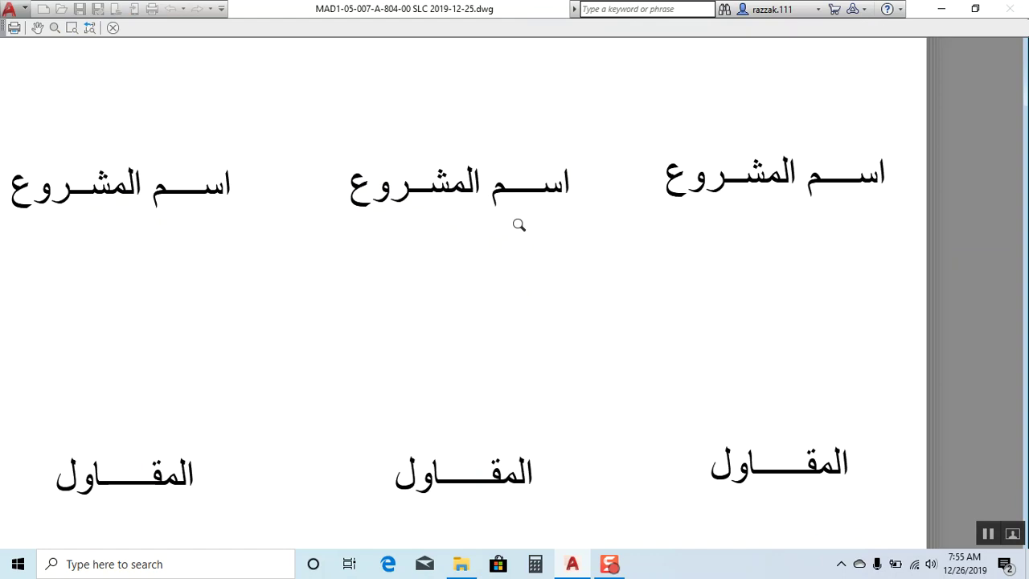
pyautogui.scroll(-3, 493, 213)
pyautogui.scroll(3, 491, 217)
pyautogui.rightClick(487, 228)
pyautogui.click(514, 239)
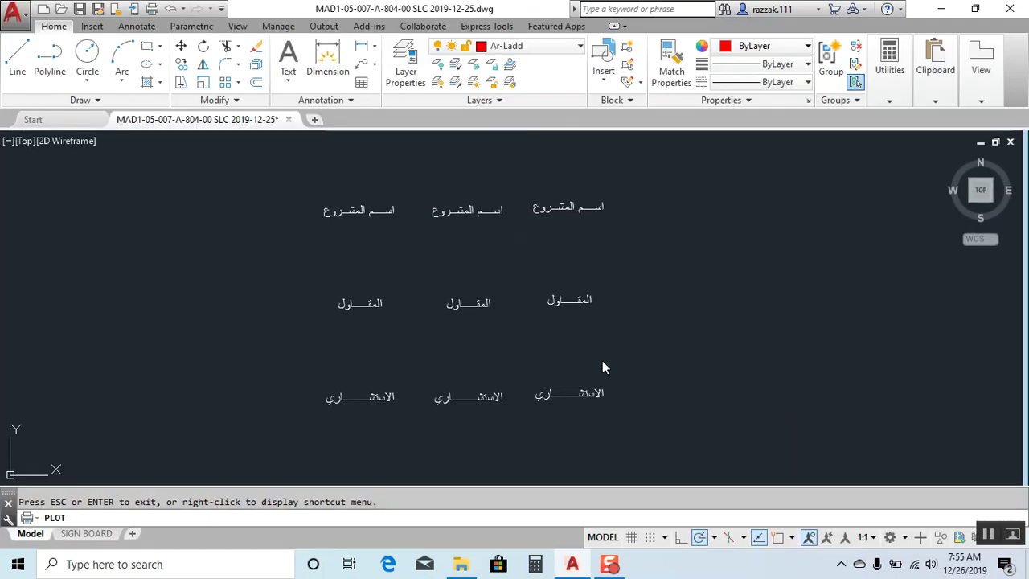
# Switch the sheet orientation to Landscape and preview it again.
pyautogui.click(635, 421)
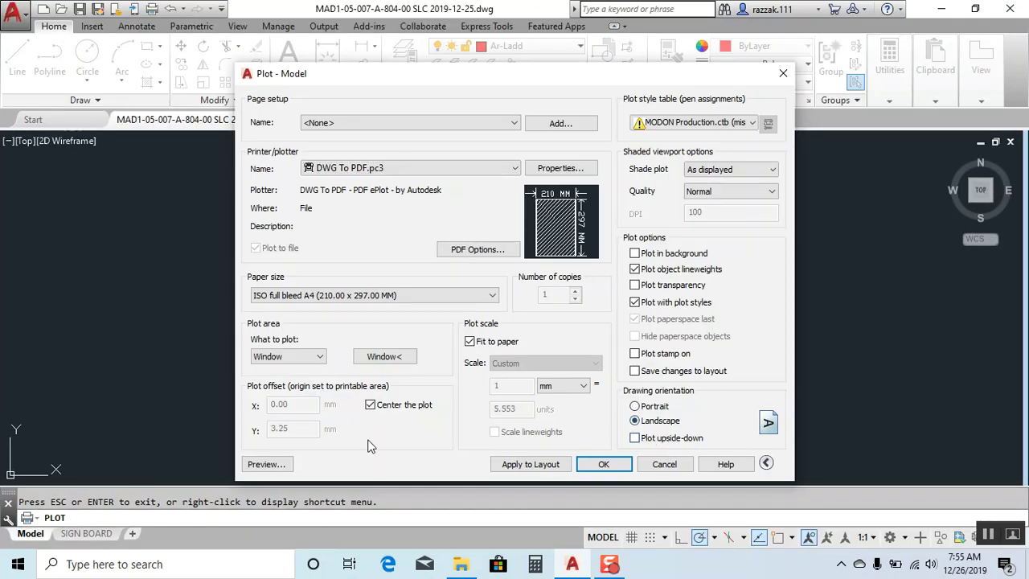
pyautogui.click(266, 464)
pyautogui.scroll(3, 519, 262)
pyautogui.scroll(-4, 522, 286)
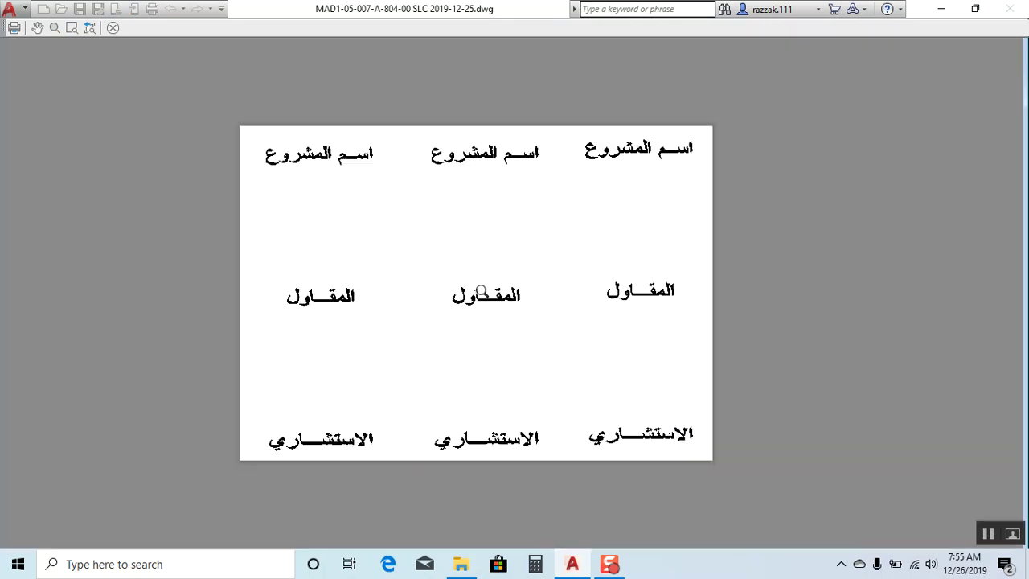
pyautogui.rightClick(503, 240)
# Plot the previewed sheet to a file named PDF 1 on the desktop.
pyautogui.click(582, 270)
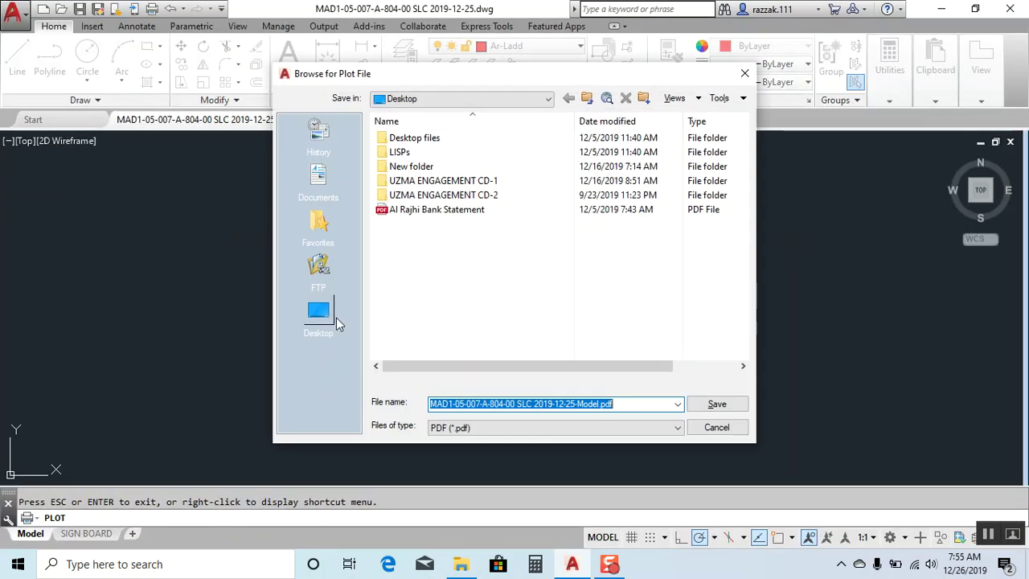
pyautogui.click(336, 317)
pyautogui.click(634, 409)
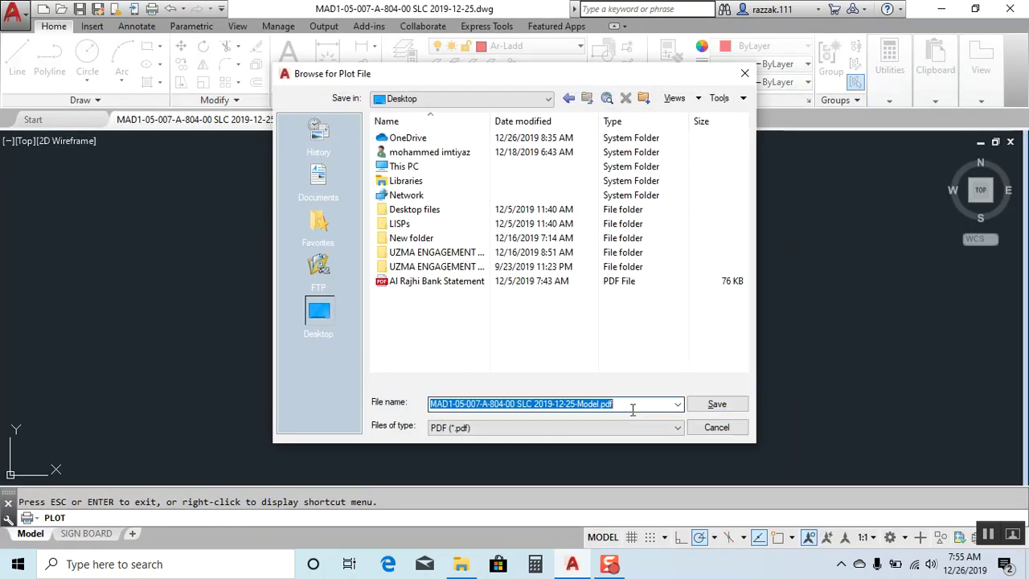
pyautogui.press('BackSpace')
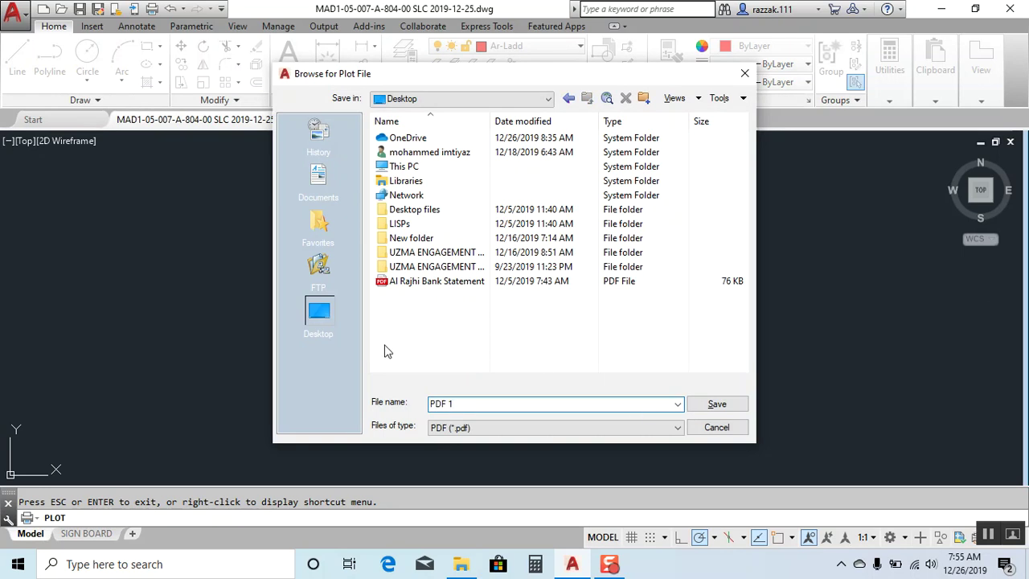
pyautogui.click(711, 404)
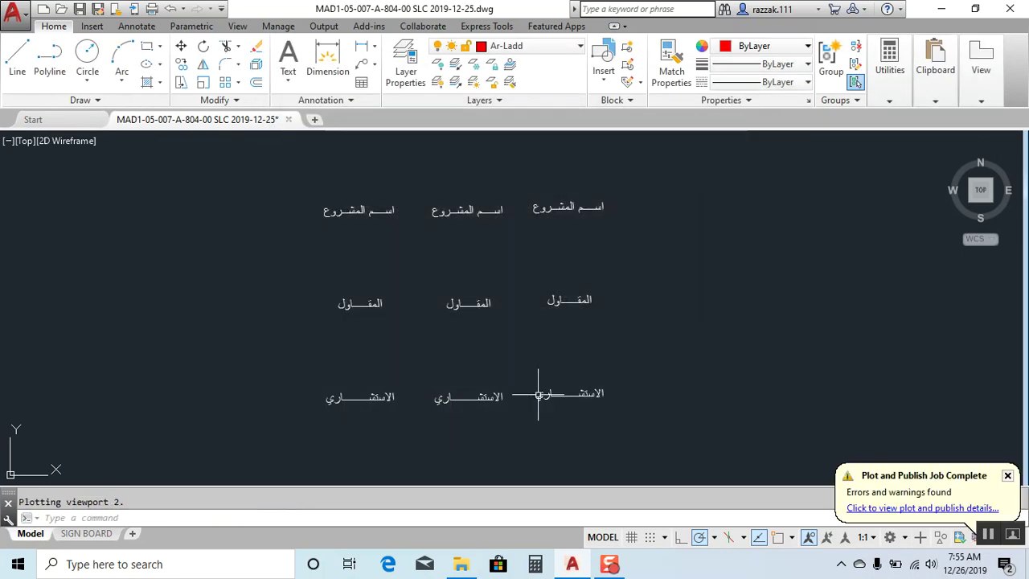
# Open the new PDF 1 in Edge, zoom to confirm the Arabic text is still disjointed, and close it.
pyautogui.click(942, 9)
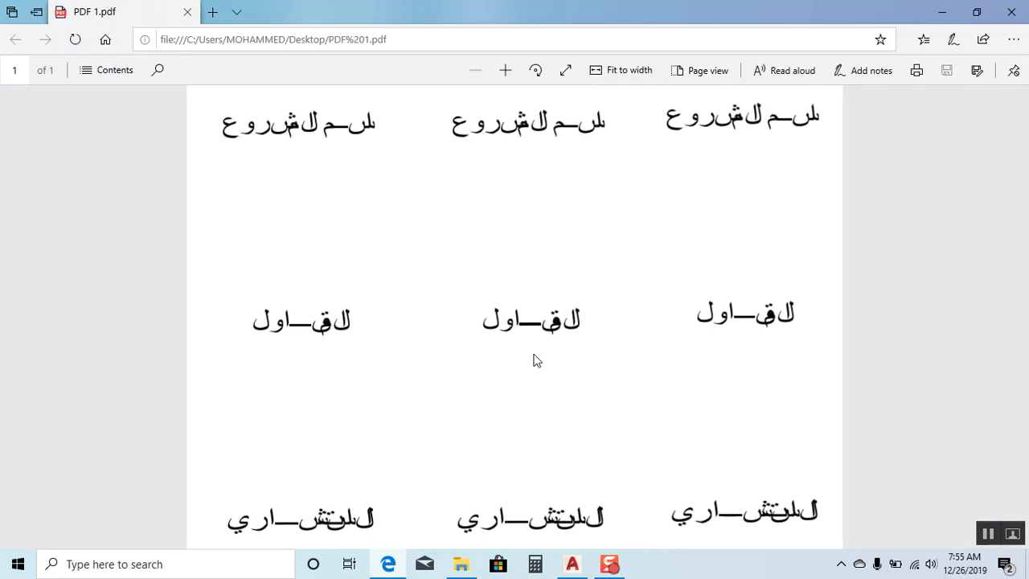
pyautogui.keyDown('ctrl'); pyautogui.scroll(2, 548, 331); pyautogui.keyUp('ctrl')
pyautogui.keyDown('ctrl'); pyautogui.scroll(-2, 511, 332); pyautogui.keyUp('ctrl')
pyautogui.keyDown('ctrl'); pyautogui.scroll(3, 538, 276); pyautogui.keyUp('ctrl')
pyautogui.keyDown('ctrl'); pyautogui.scroll(-3, 519, 232); pyautogui.keyUp('ctrl')
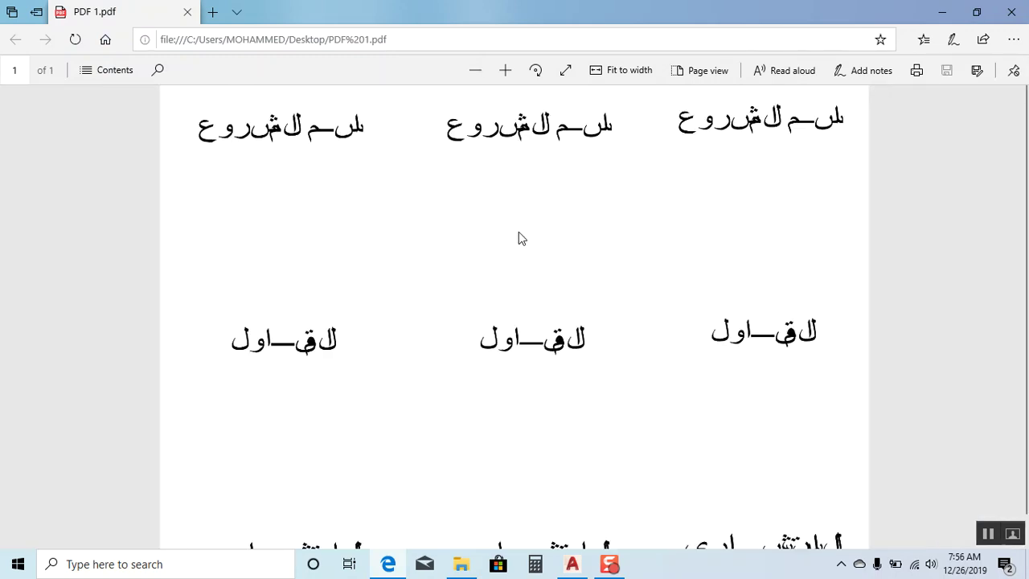
pyautogui.click(1012, 12)
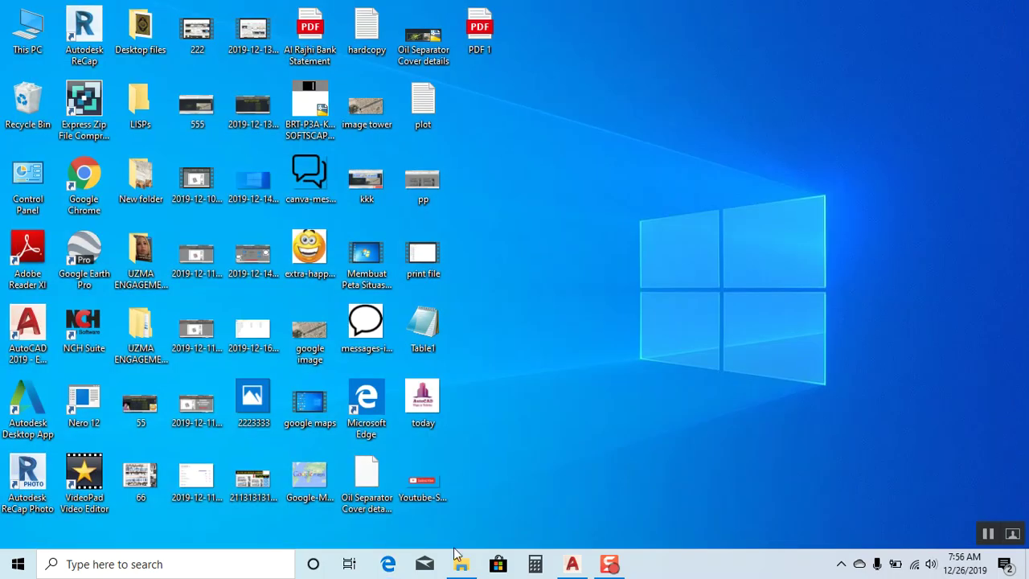
pyautogui.click(571, 563)
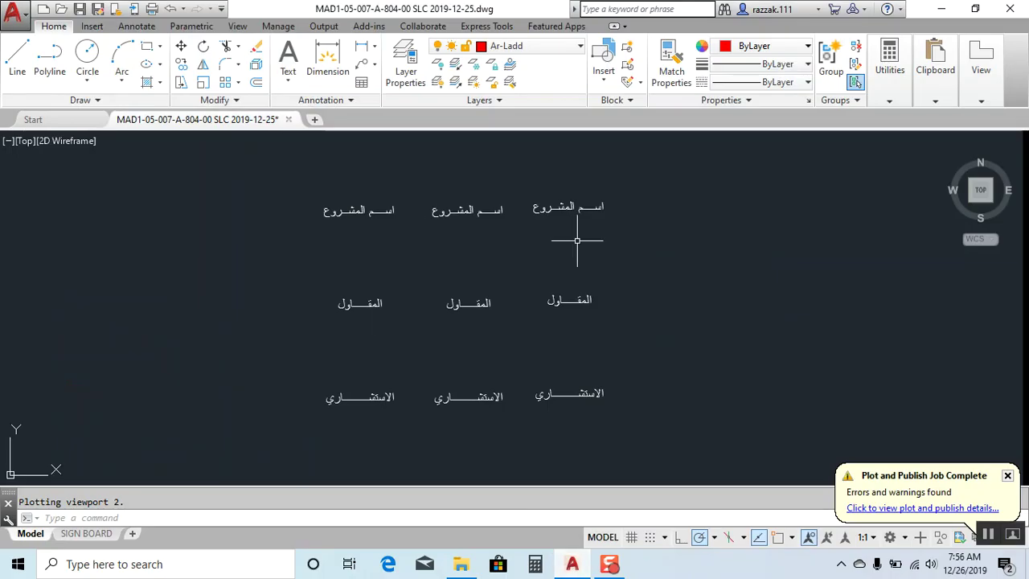
pyautogui.click(719, 258)
pyautogui.click(712, 267)
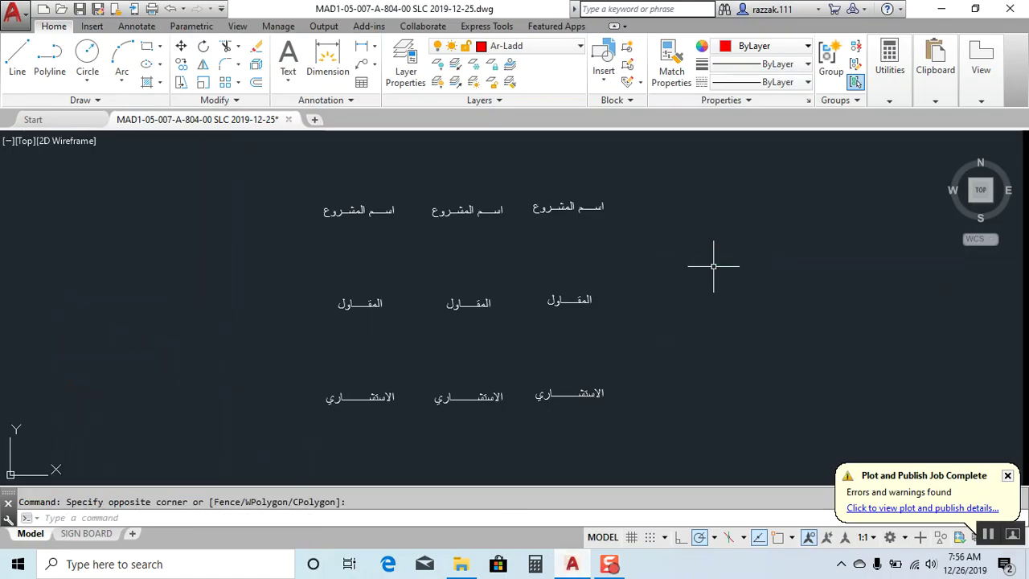
pyautogui.click(941, 8)
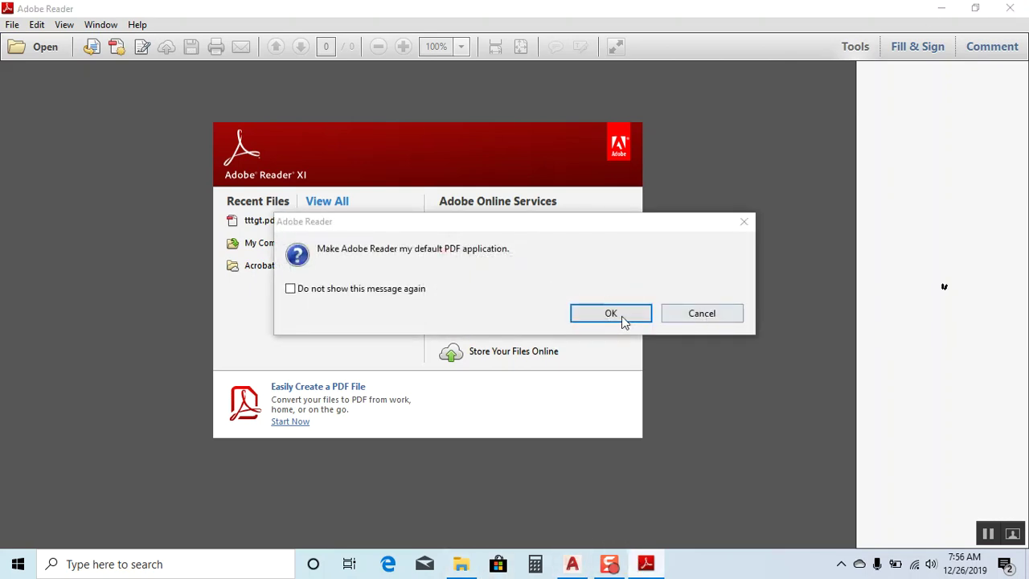
# Dismiss Adobe Reader's default-application prompt, close Reader, and bring AutoCAD back.
pyautogui.click(623, 319)
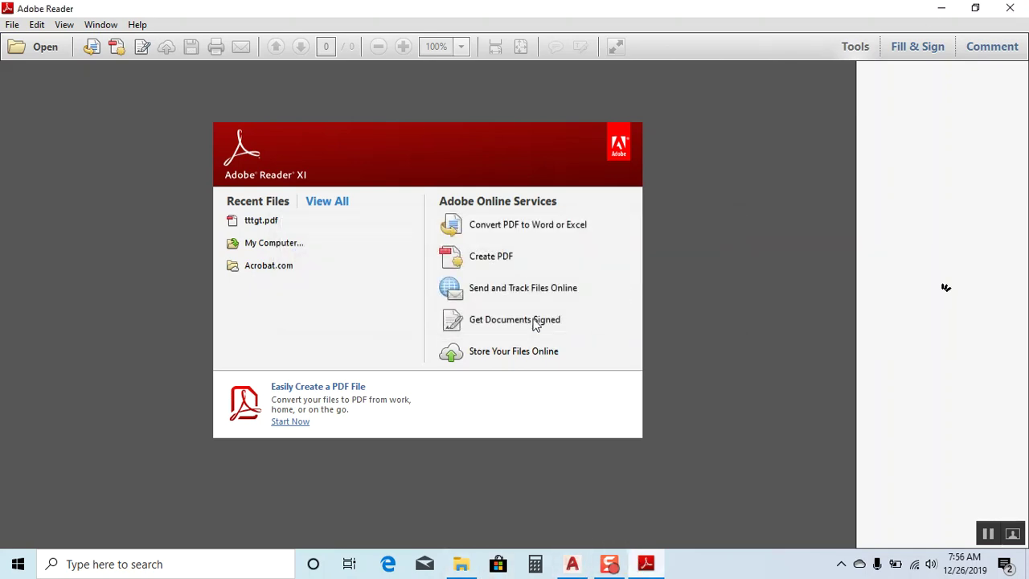
pyautogui.click(1011, 8)
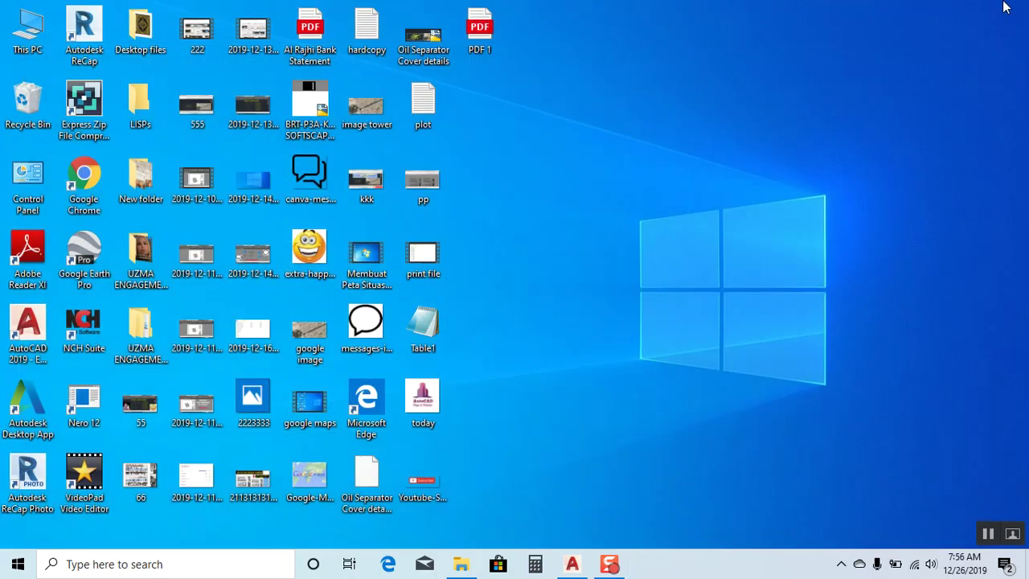
pyautogui.click(586, 565)
# Start a Ctrl+P plot with Microsoft Print to PDF as the printer and open its Properties.
pyautogui.click(445, 266)
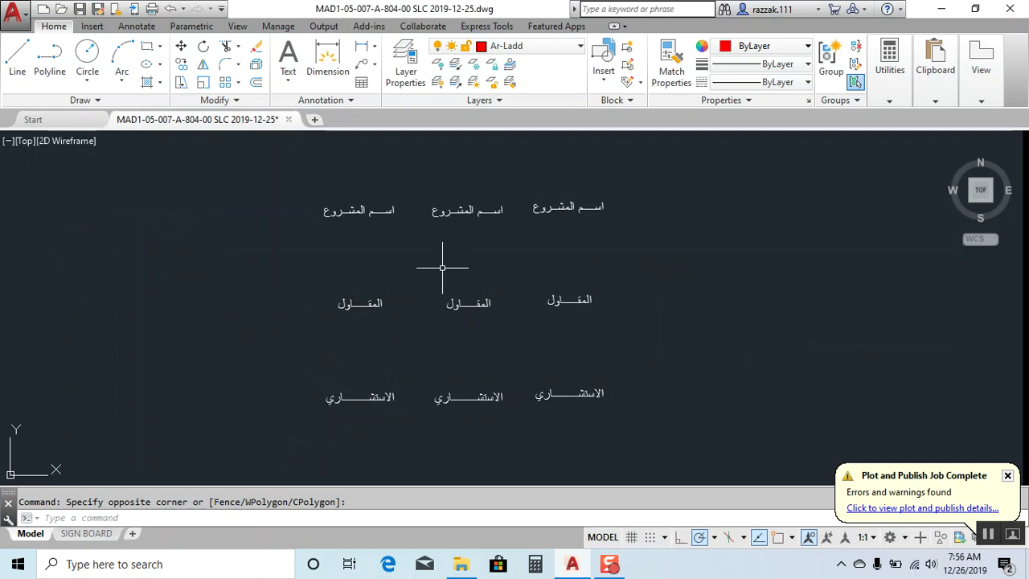
pyautogui.hotkey('ctrl', 'p')
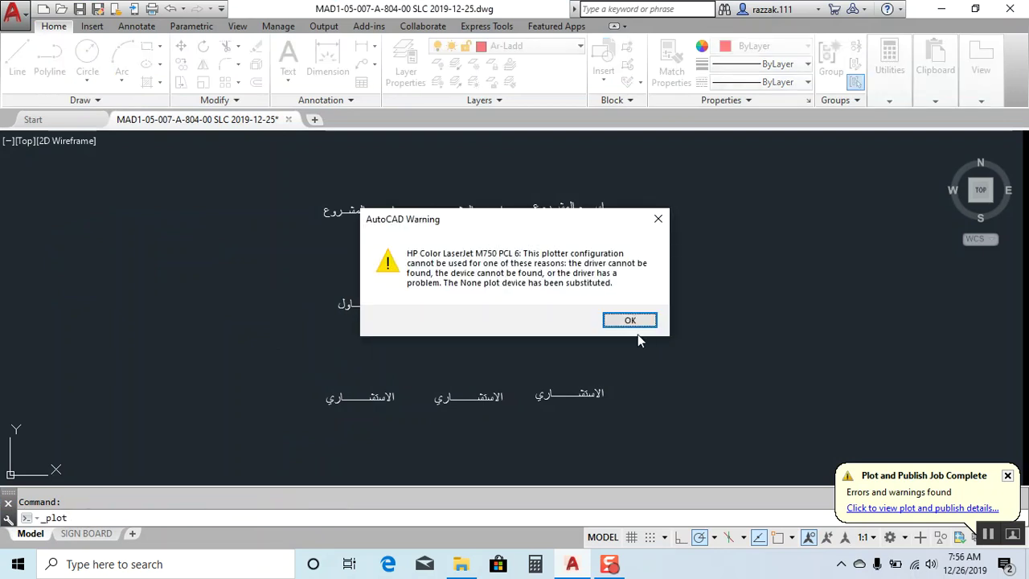
pyautogui.click(627, 322)
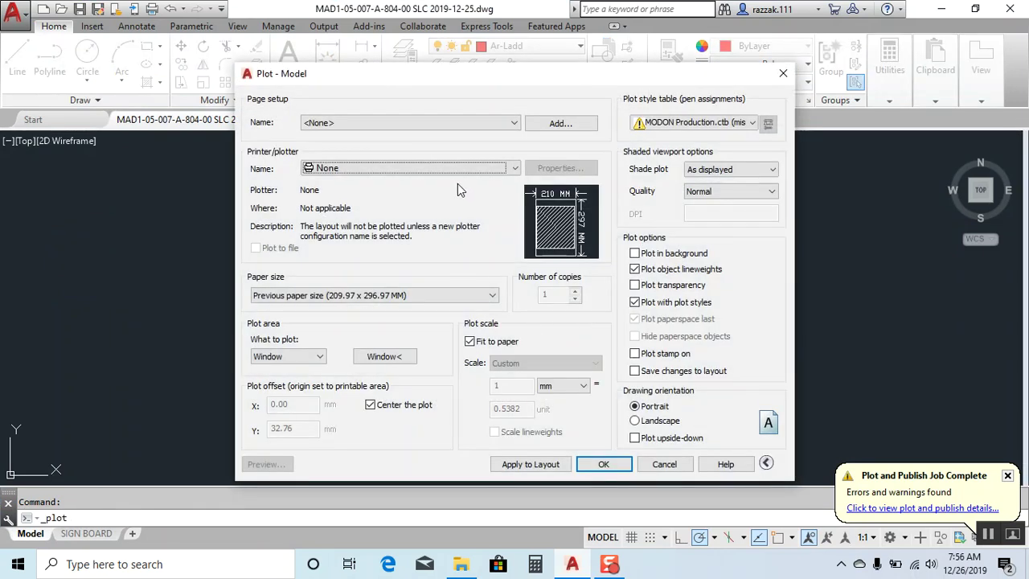
pyautogui.click(414, 167)
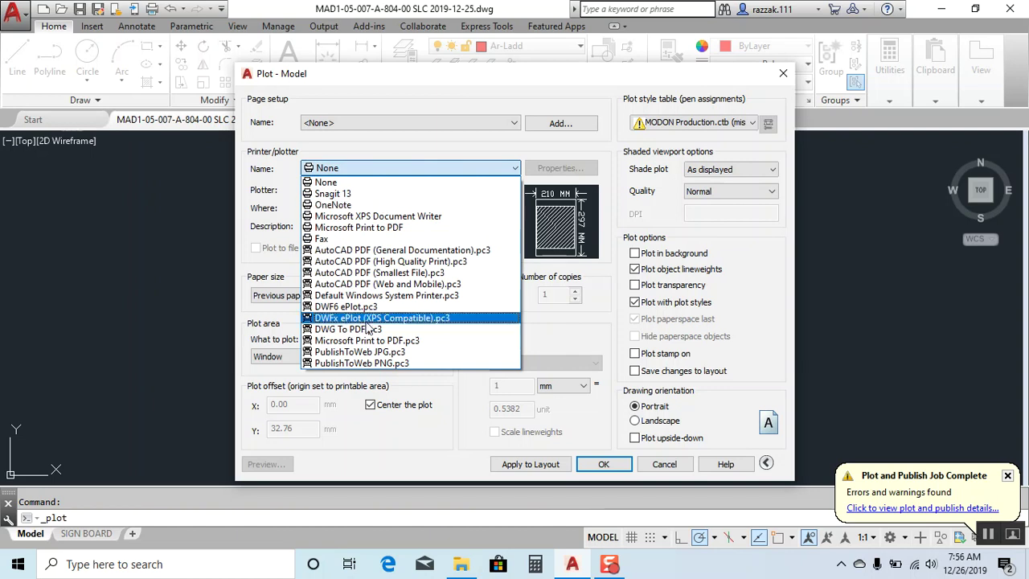
pyautogui.click(373, 227)
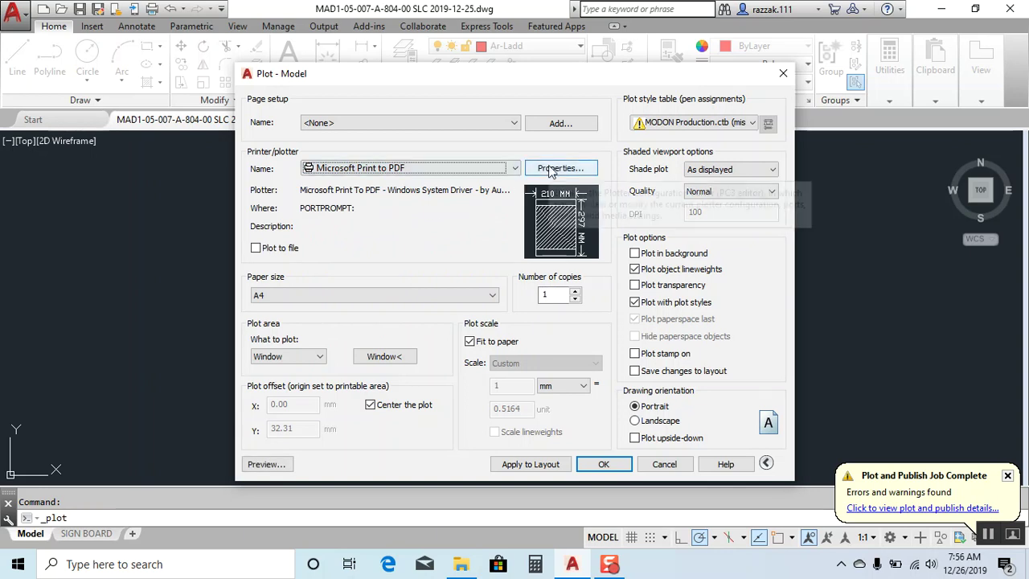
pyautogui.click(560, 168)
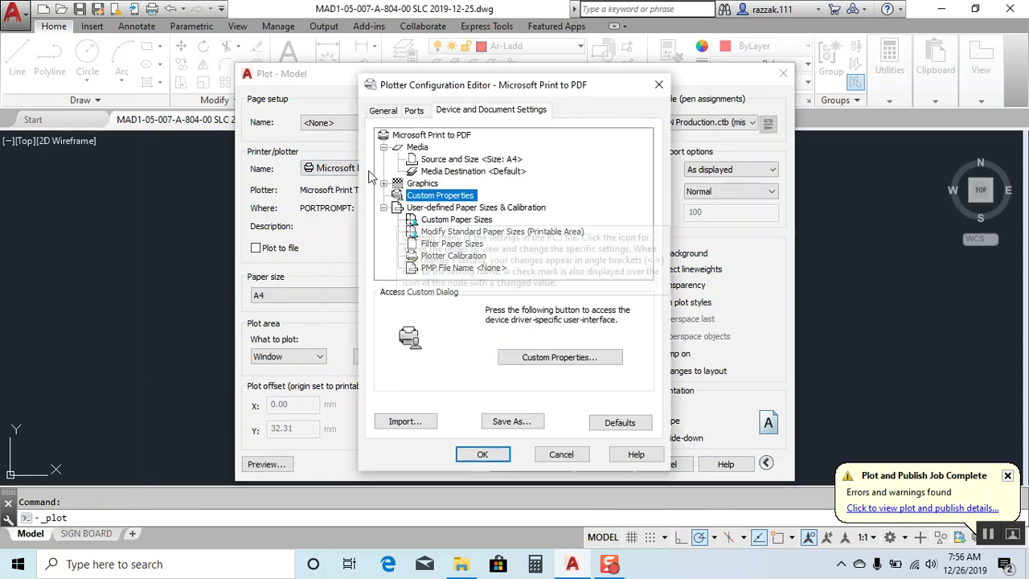
# Review Graphics for TrueType-as-text and set the PDF driver's page orientation to Landscape.
pyautogui.click(384, 183)
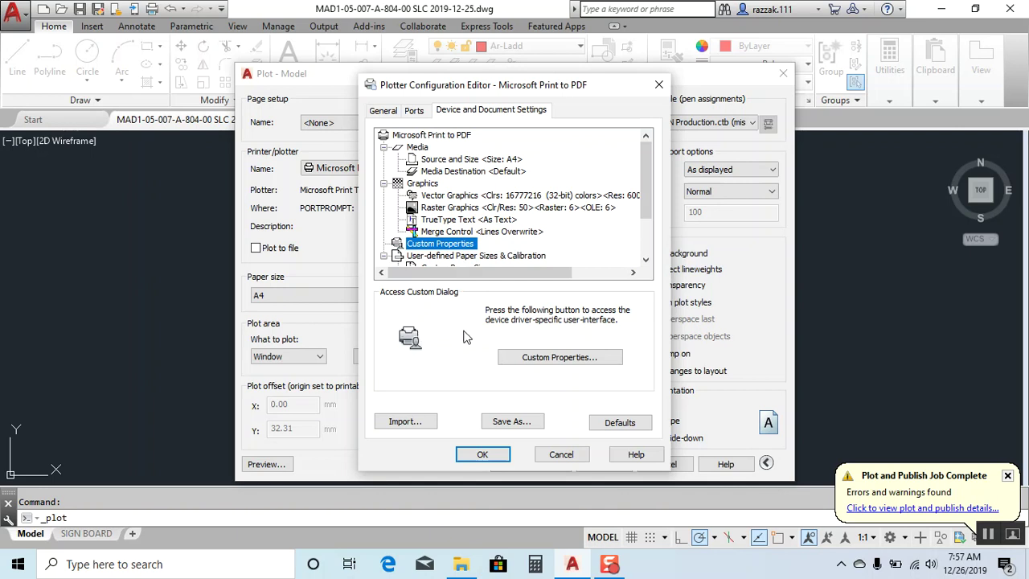
pyautogui.click(553, 361)
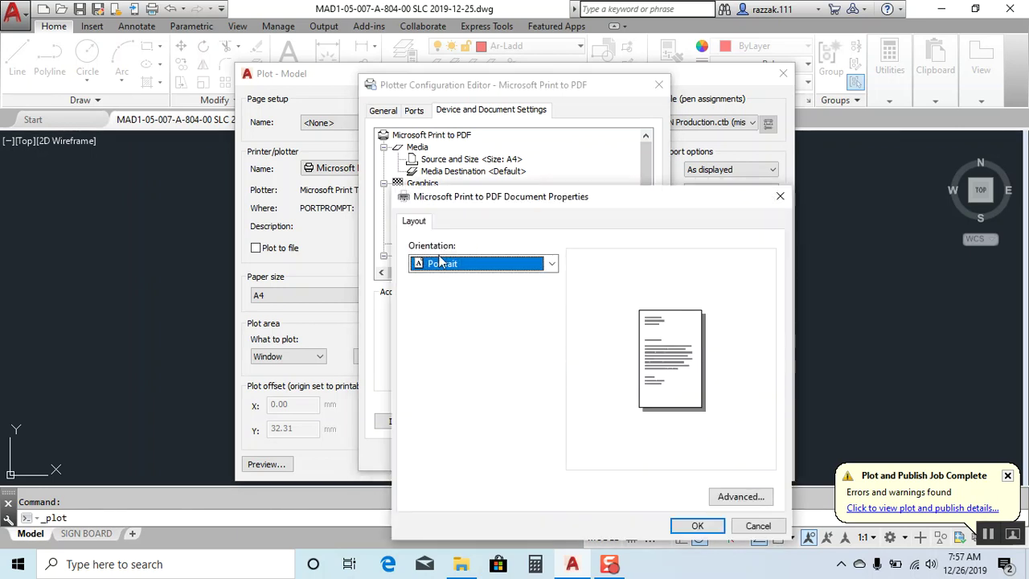
pyautogui.click(466, 266)
pyautogui.click(468, 277)
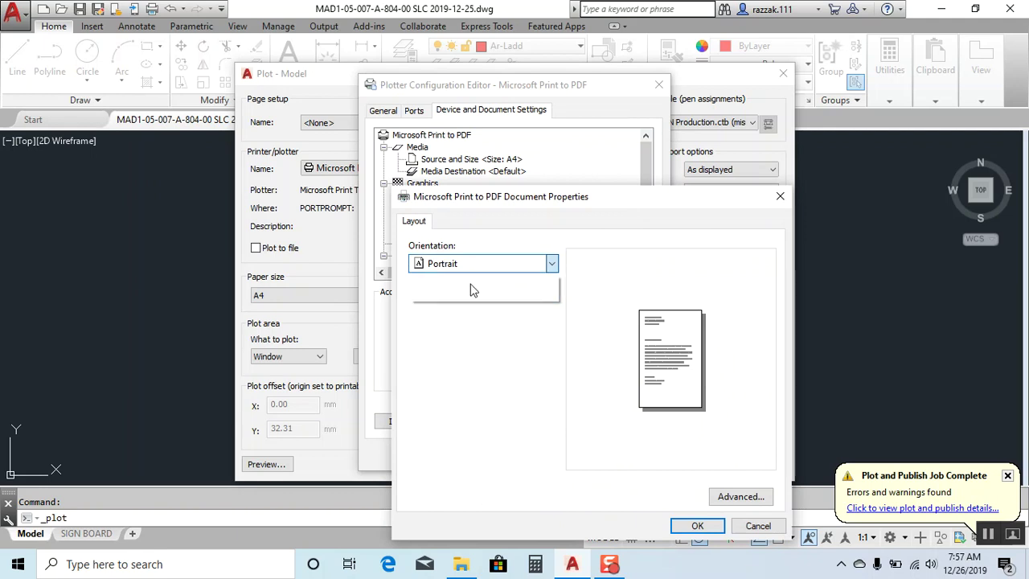
pyautogui.click(697, 526)
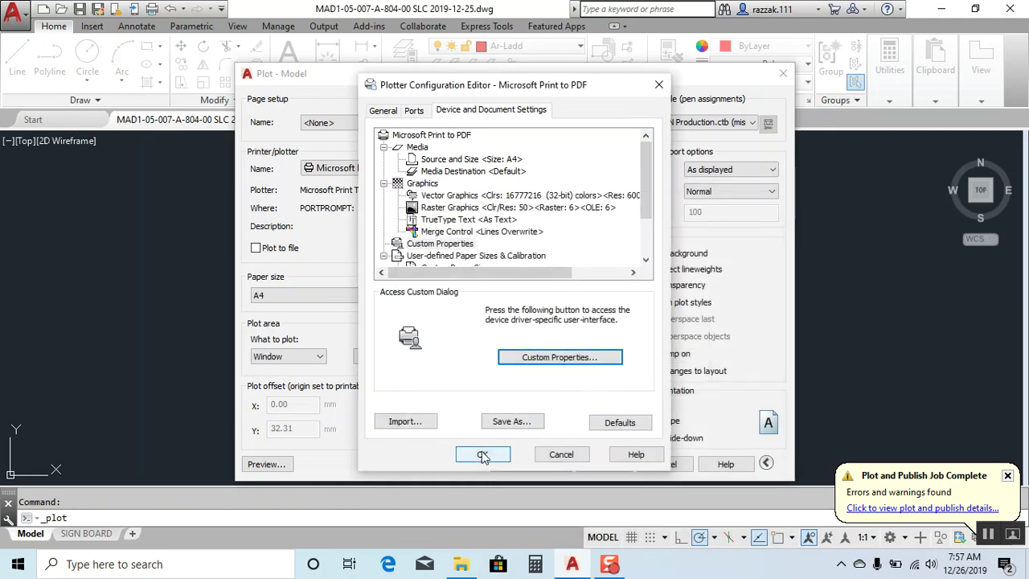
pyautogui.click(383, 183)
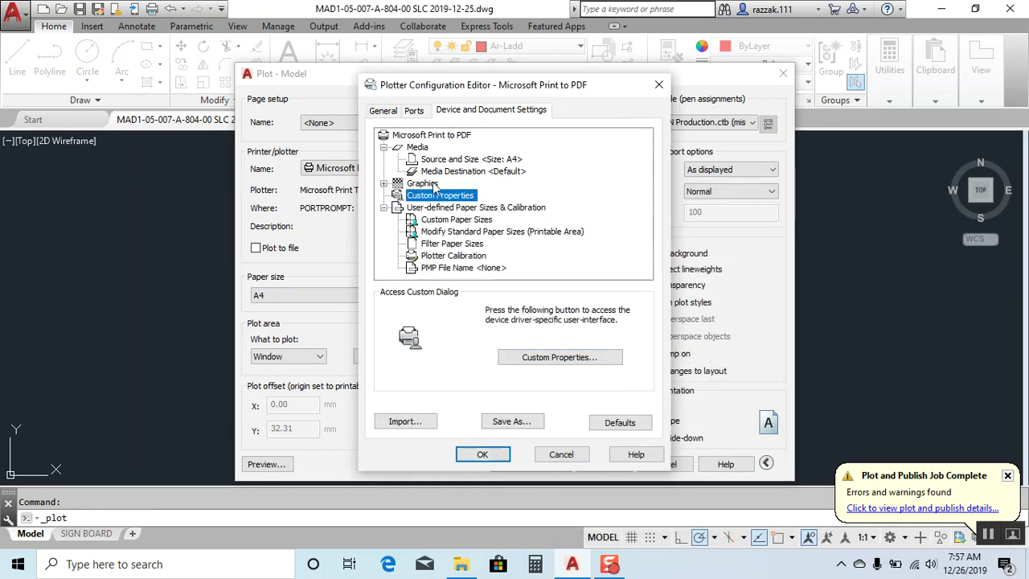
# Save the configuration changes to the Microsoft Print to PDF.pc3 file.
pyautogui.click(489, 456)
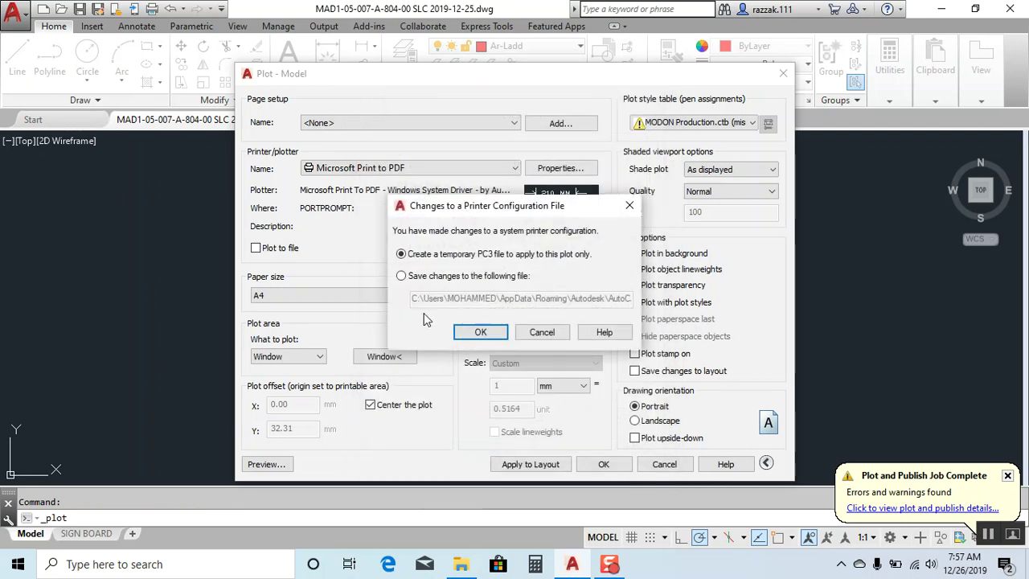
pyautogui.click(415, 275)
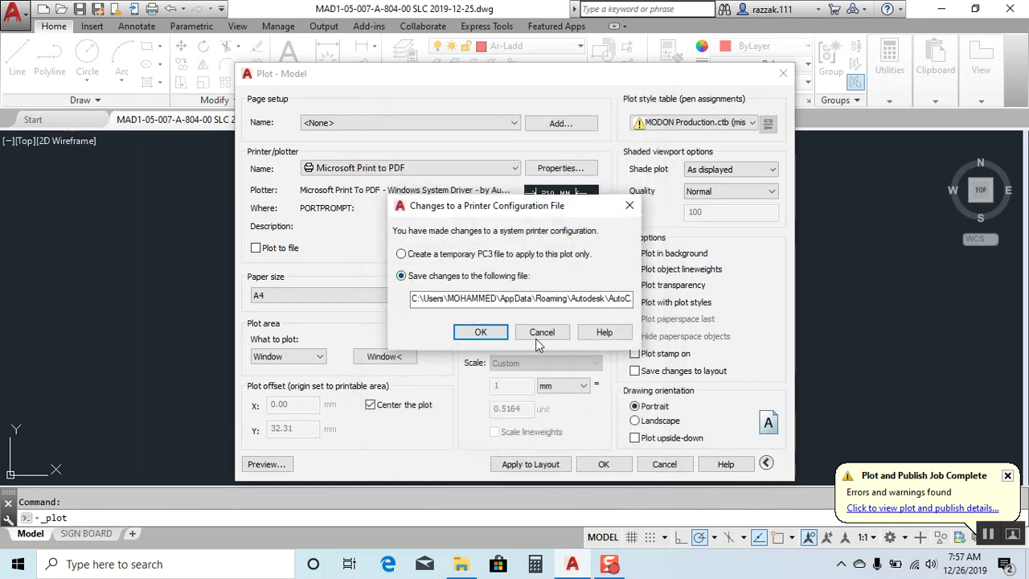
pyautogui.click(481, 333)
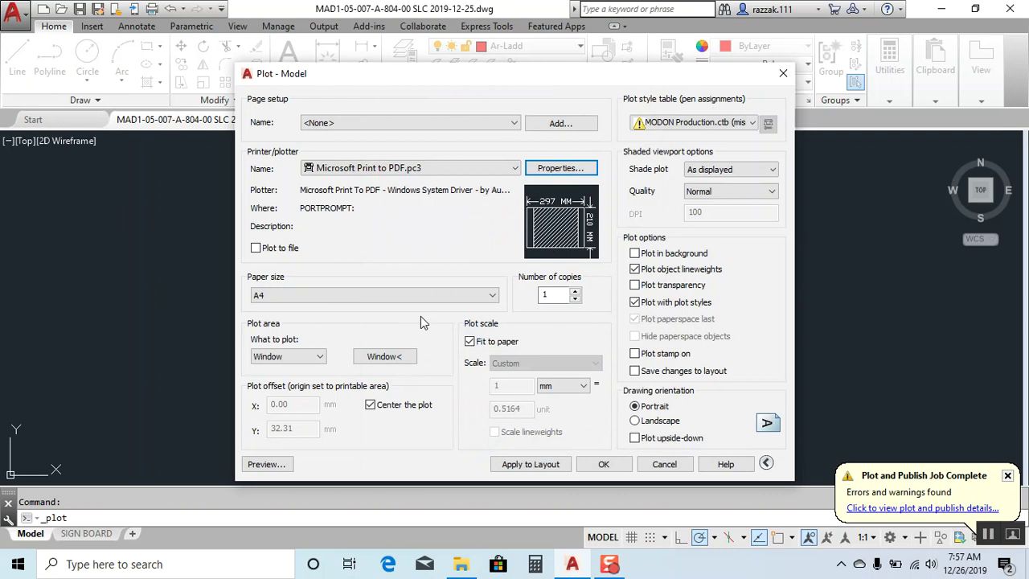
# Window the nine Arabic labels as the plot area and zoom into the preview to check them.
pyautogui.click(386, 358)
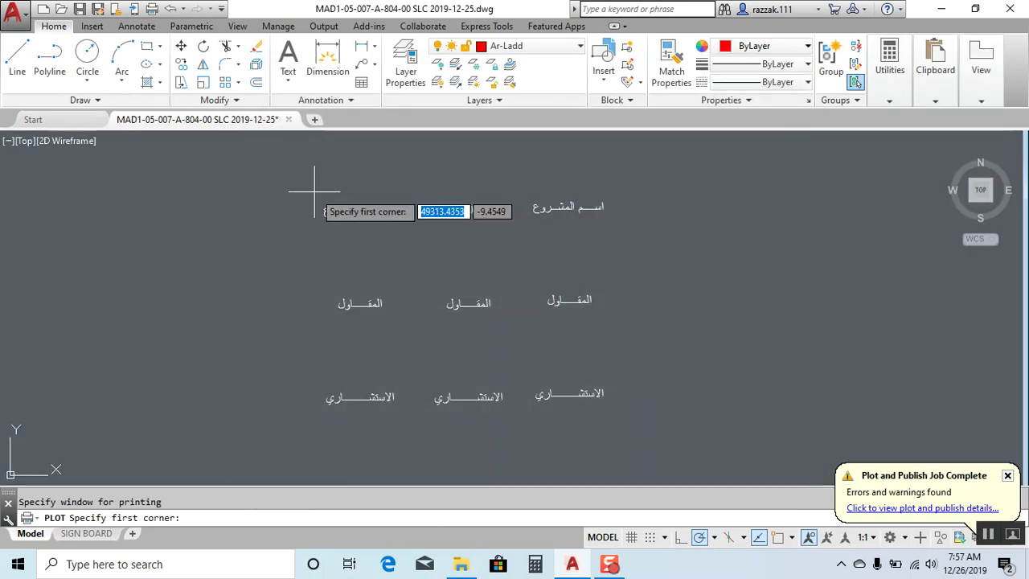
pyautogui.click(305, 187)
pyautogui.click(632, 418)
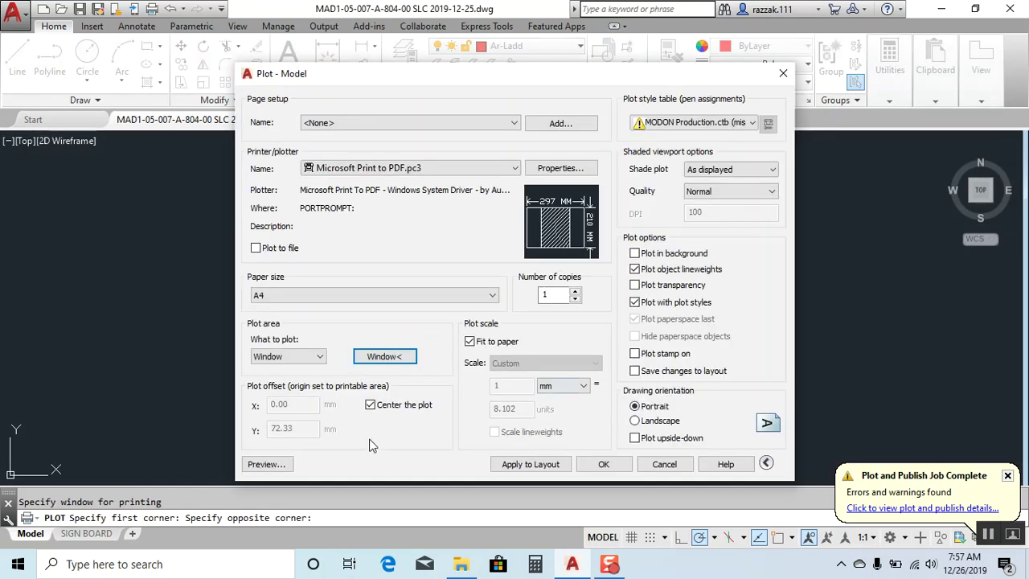
pyautogui.click(264, 464)
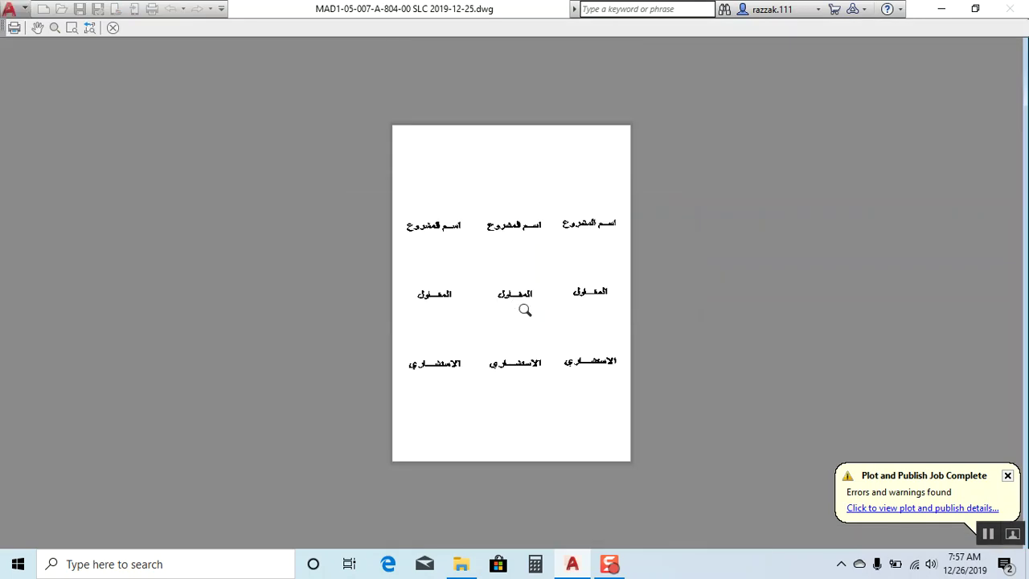
pyautogui.moveTo(525, 306); pyautogui.dragTo(531, 230)
pyautogui.rightClick(529, 228)
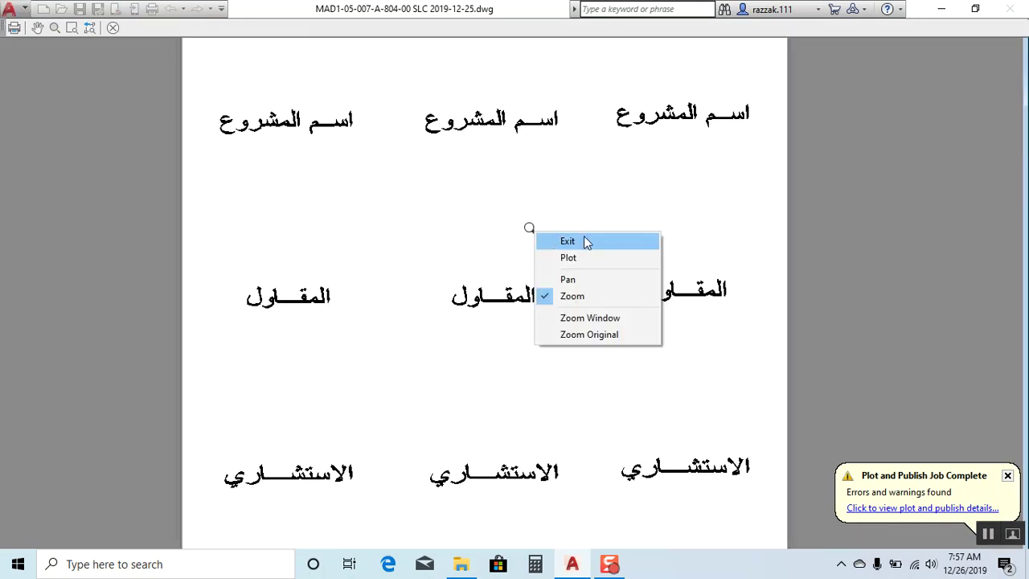
pyautogui.click(584, 240)
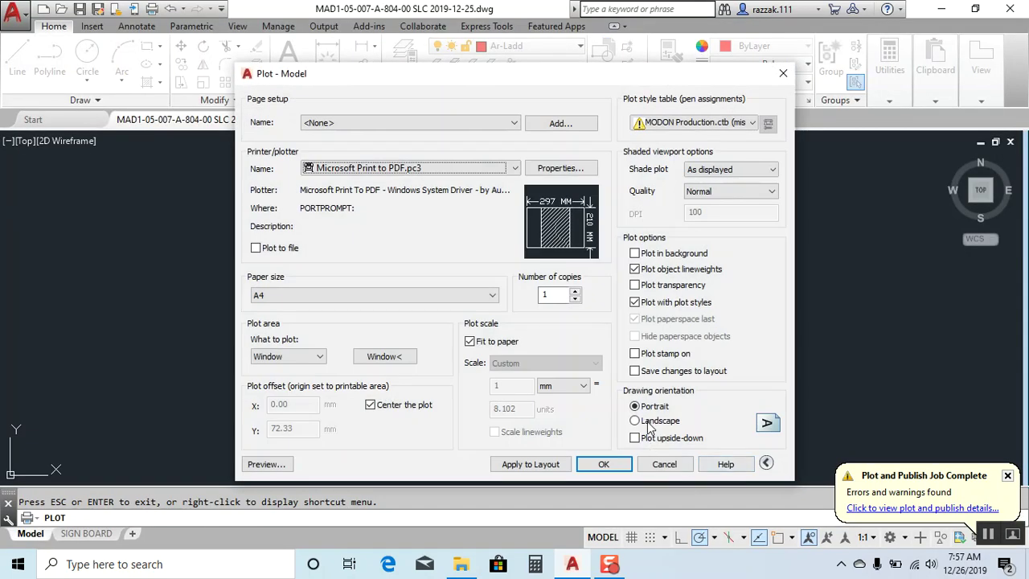
# Switch the drawing orientation to landscape, preview again, and send the sheet to plot.
pyautogui.click(635, 420)
pyautogui.click(274, 465)
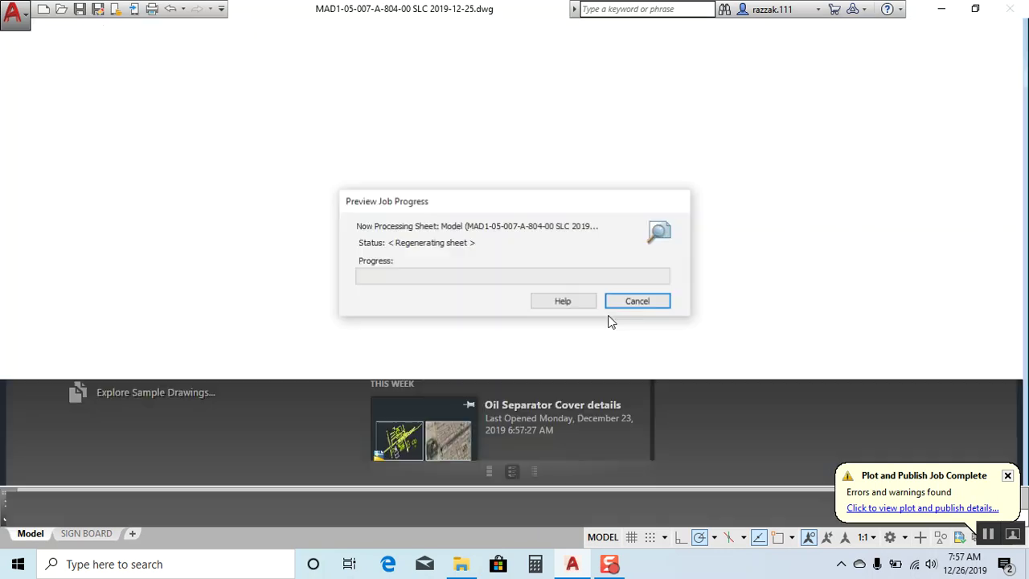
pyautogui.scroll(3, 533, 298)
pyautogui.scroll(-6, 506, 286)
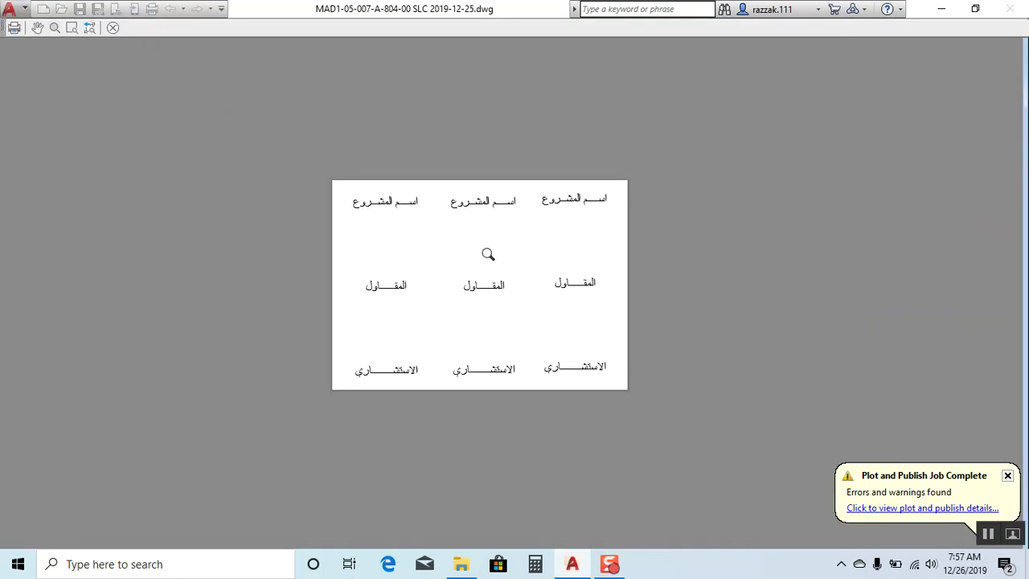
pyautogui.scroll(2, 417, 223)
pyautogui.rightClick(416, 221)
pyautogui.click(466, 251)
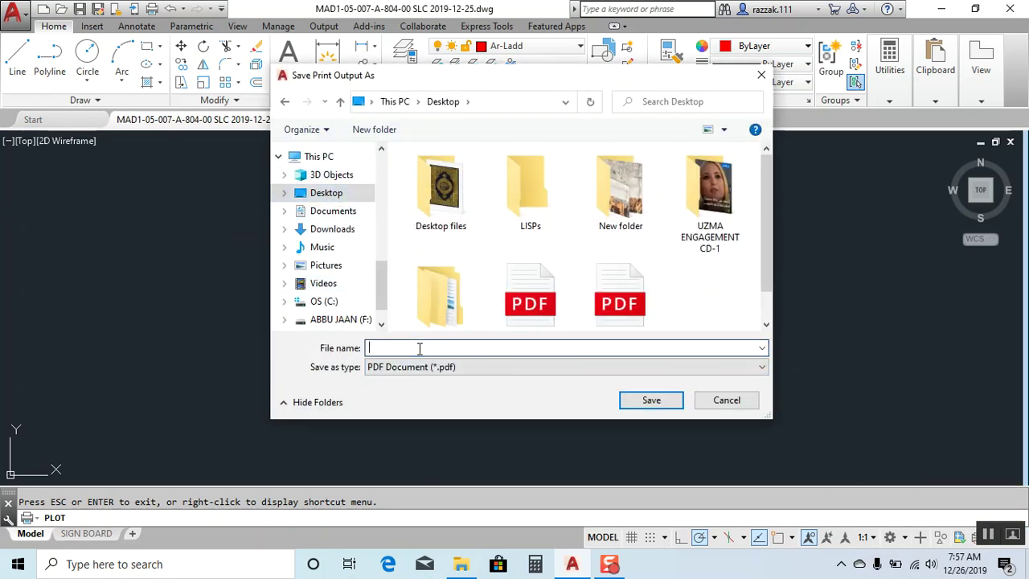
# Save the plot output as 'PDF 2' on the desktop, then minimise AutoCAD.
pyautogui.write('PD')
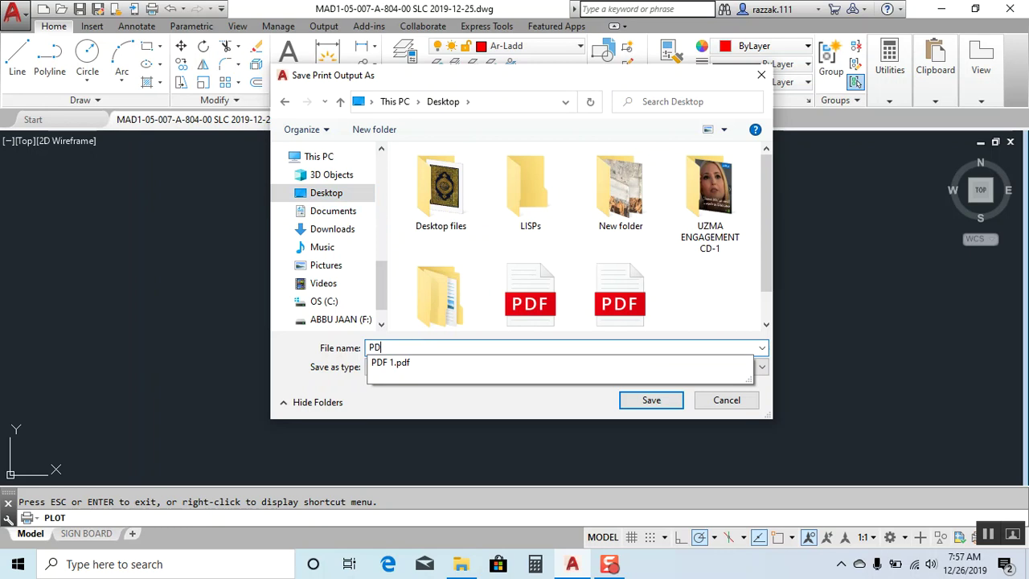
pyautogui.write('F 2')
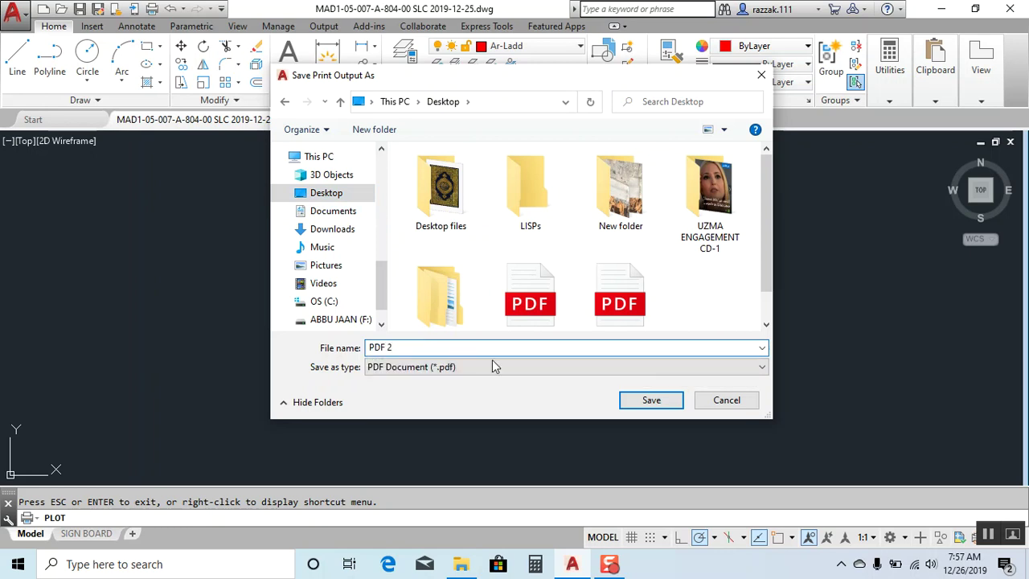
pyautogui.click(651, 400)
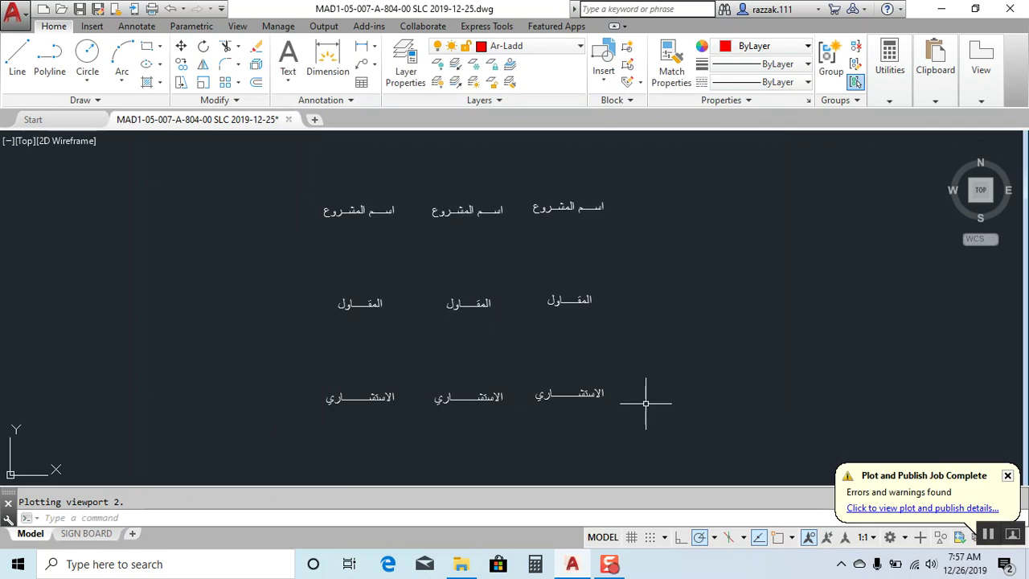
pyautogui.click(936, 8)
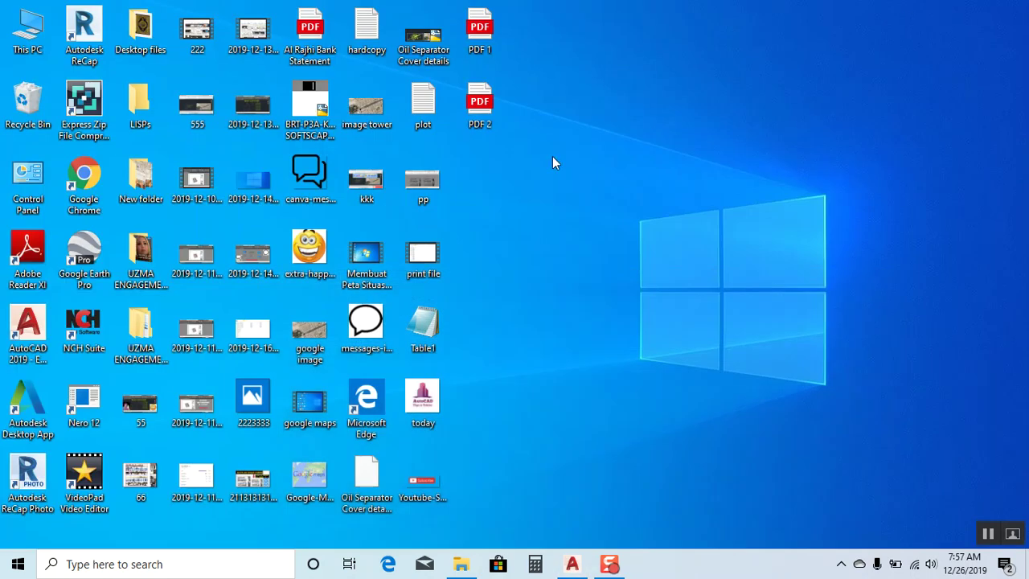
# Open the PDF 2 file from the desktop in Microsoft Edge.
pyautogui.doubleClick(492, 120)
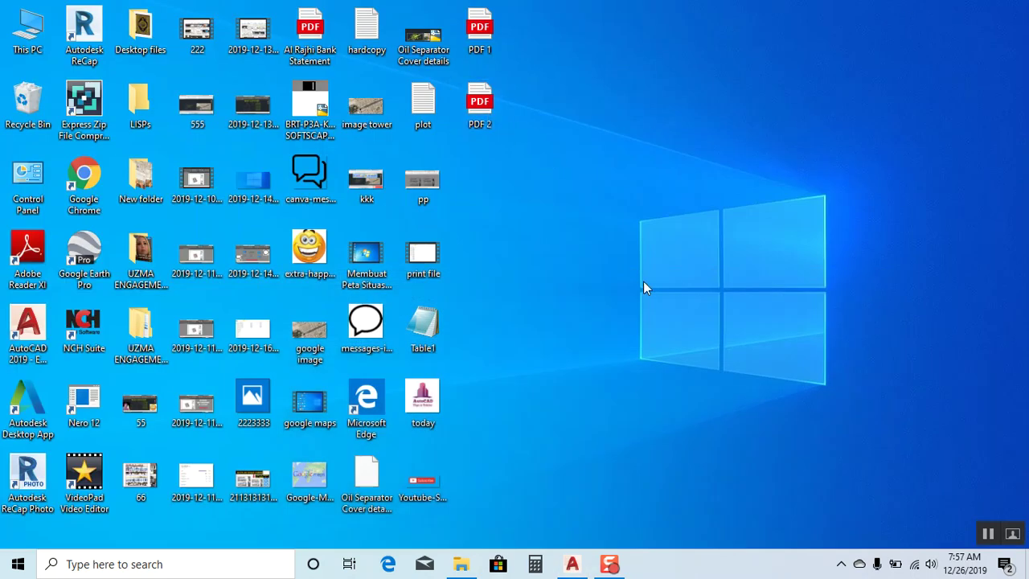